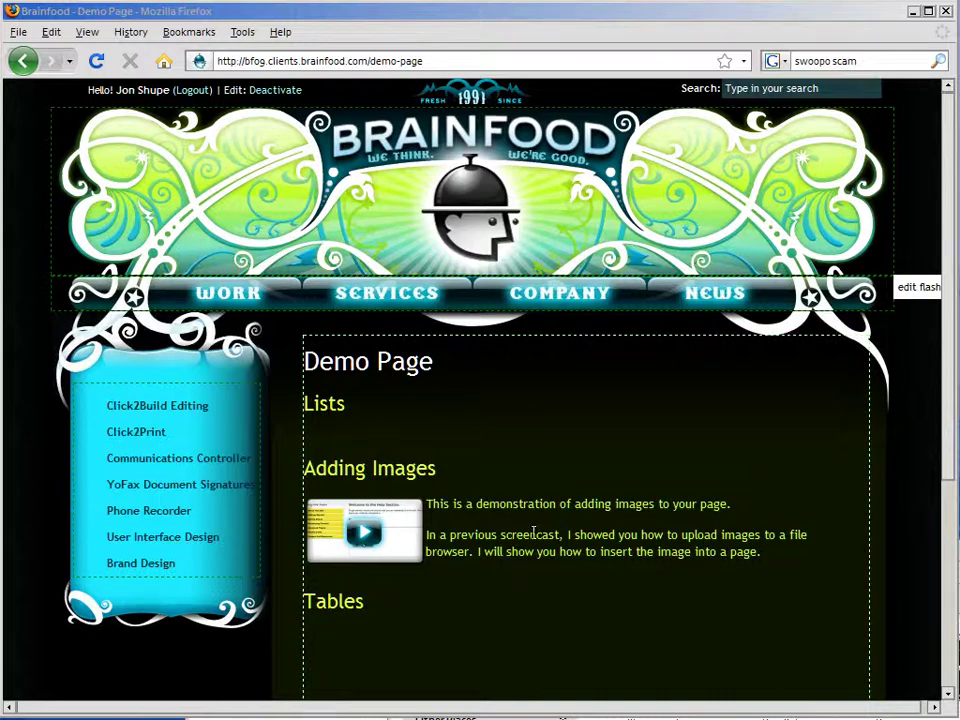
Step: Open the Demo Page content for editing and start a new table in the Tables section with 3 columns and 4 rows
double_click(634, 451)
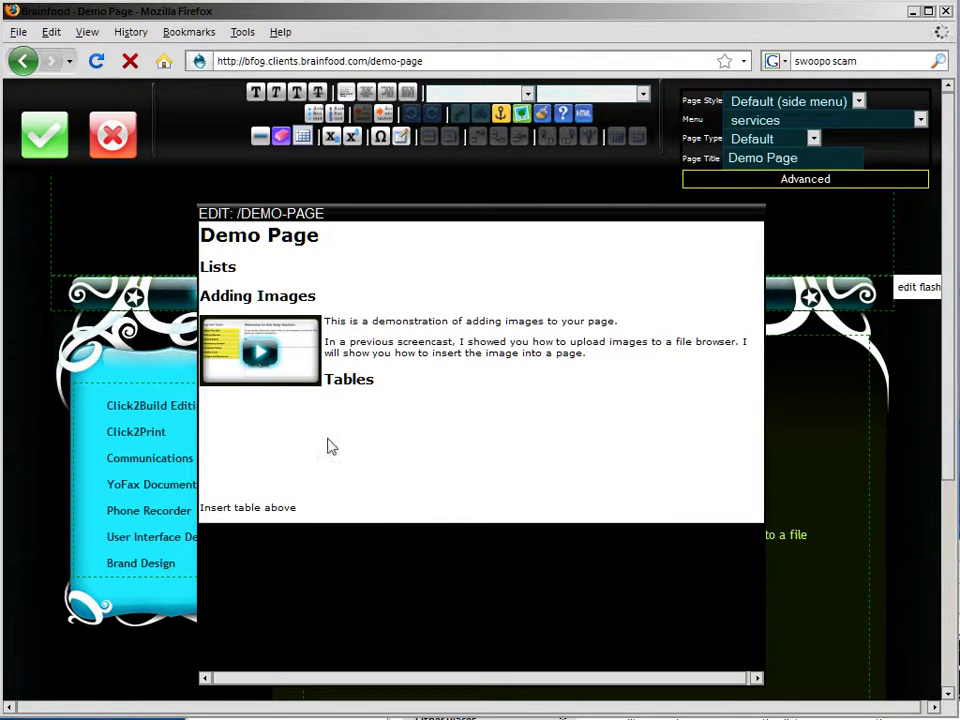
left_click(401, 137)
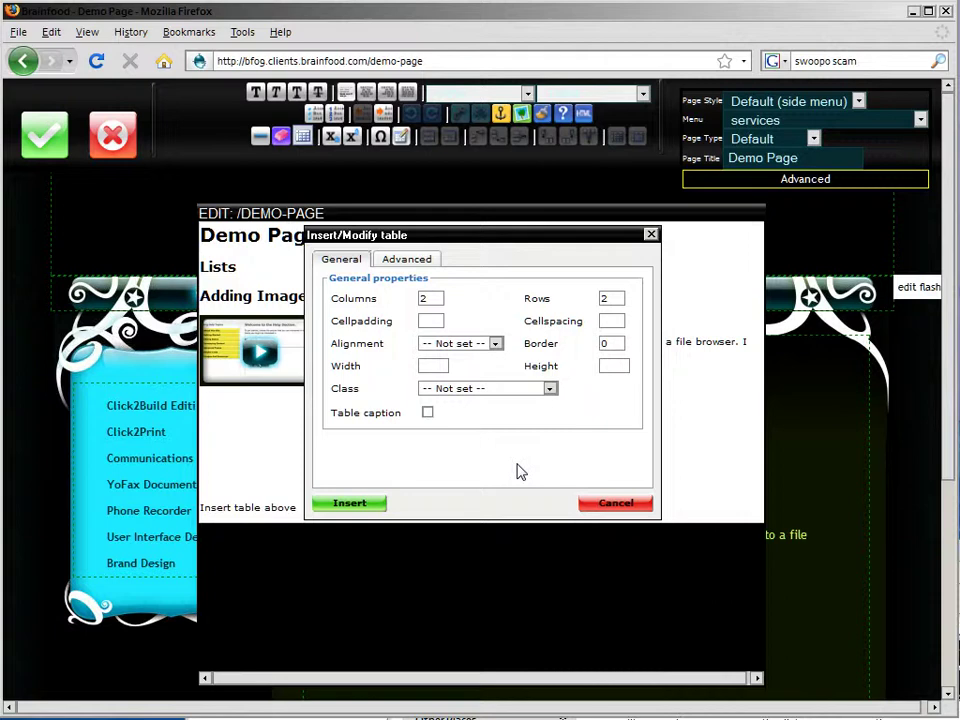
left_click(432, 300)
left_click_drag(432, 300, 422, 300)
type("3")
left_click_drag(611, 298, 606, 296)
type("4")
Step: Give the new table cell spacing 0, Center alignment and 70% width, and insert it
left_click(614, 322)
type("0")
left_click(495, 344)
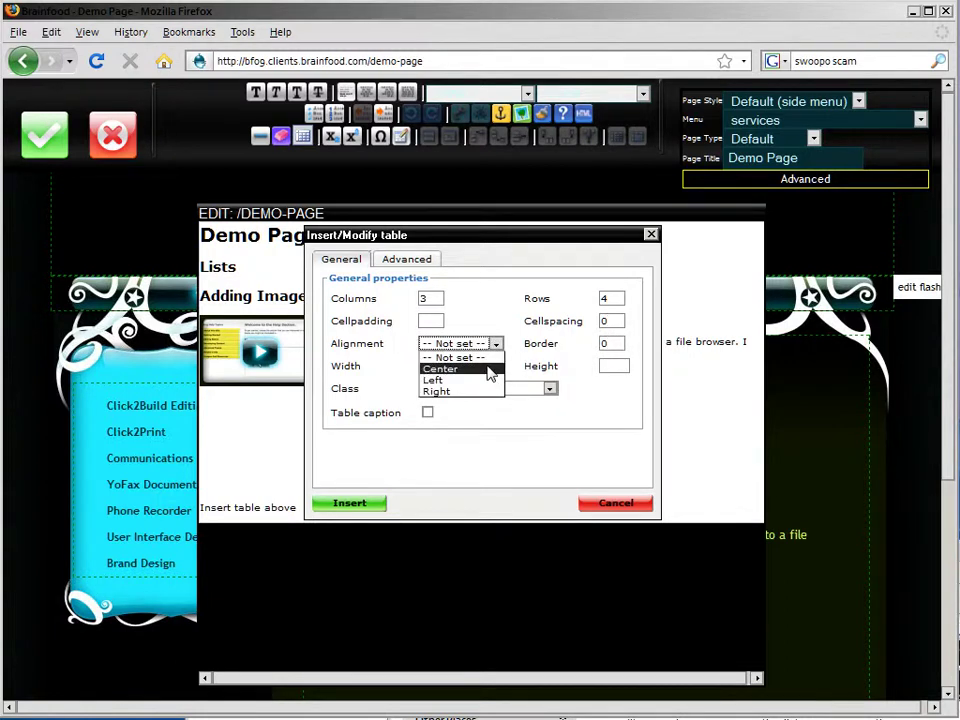
left_click(490, 370)
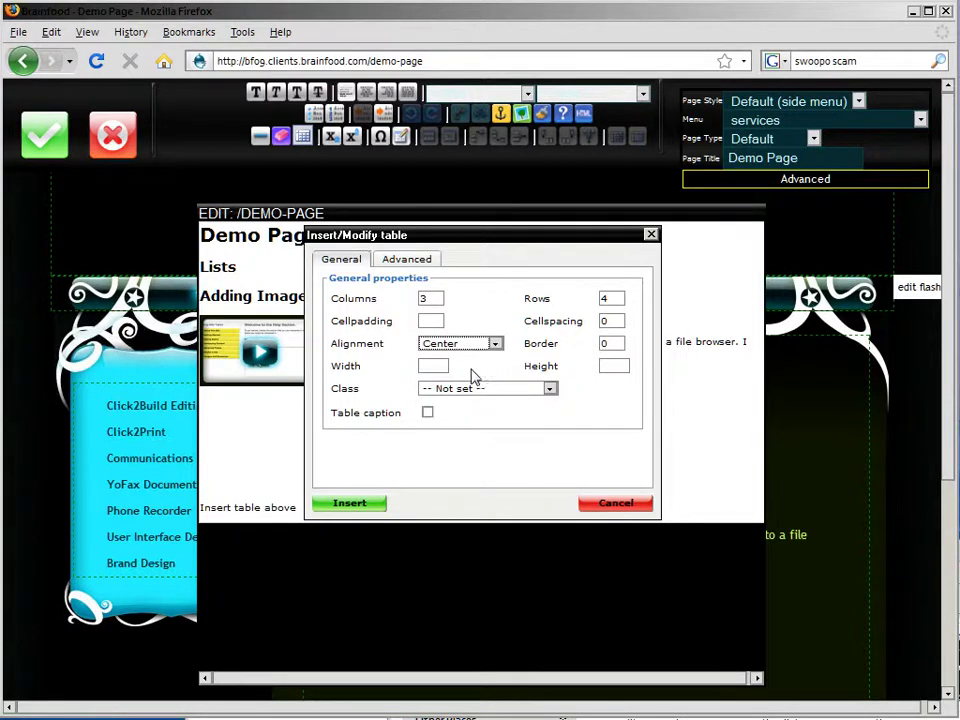
left_click(438, 367)
left_click(367, 503)
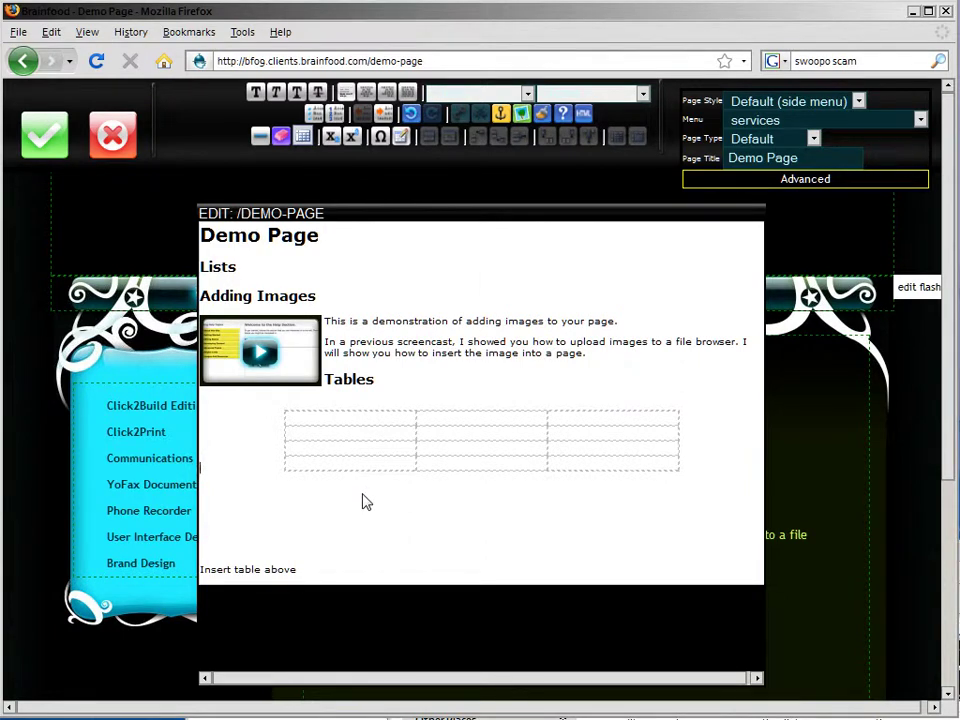
Step: Fill the table's first row with the headings A, B and C
left_click(388, 430)
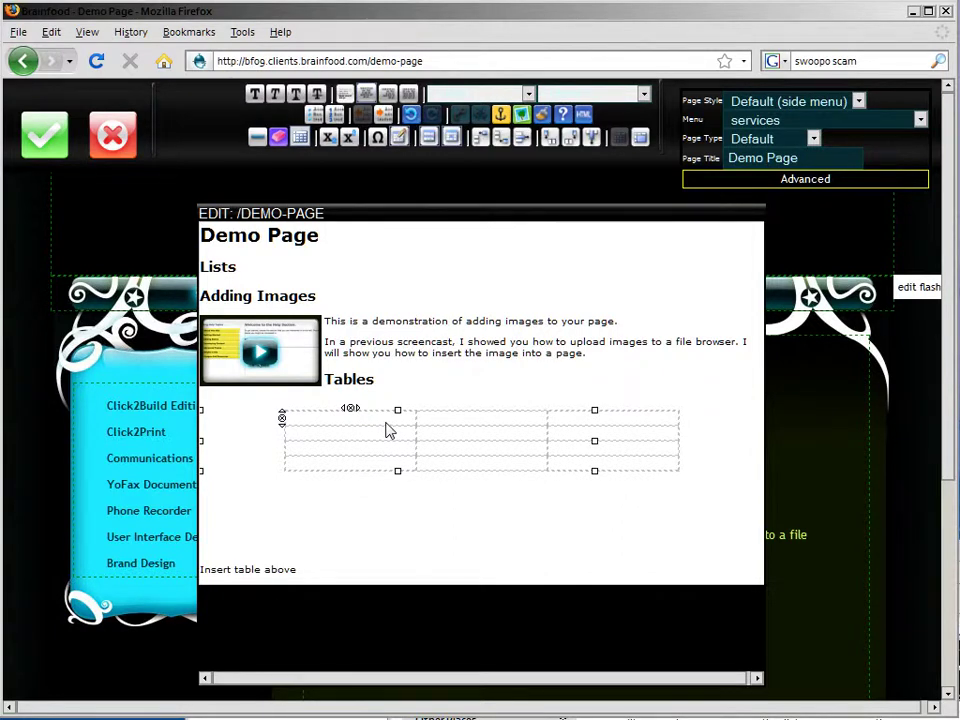
type("A")
key("Tab")
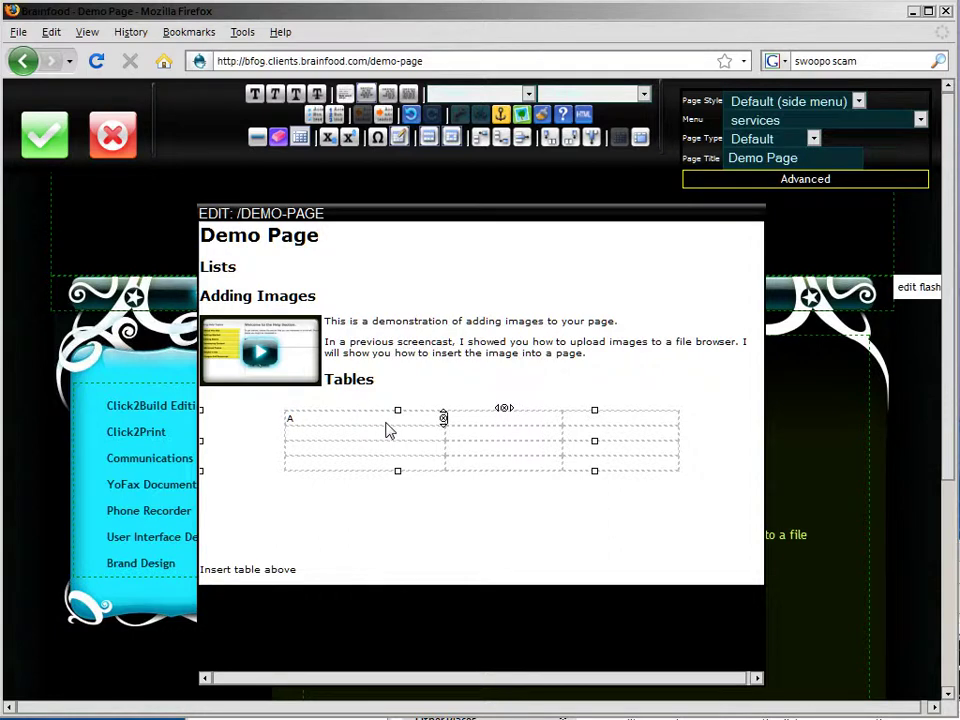
type("B")
key("Tab")
type("C")
key("Tab")
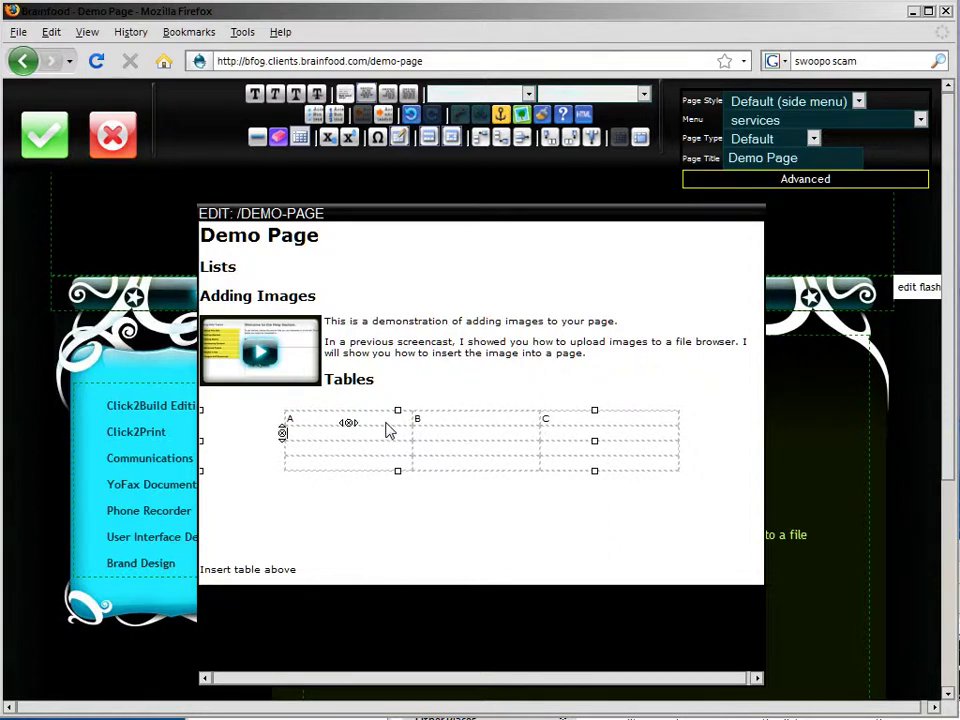
Step: Fill the table's second row with 100, 200 and 300
type("100 ")
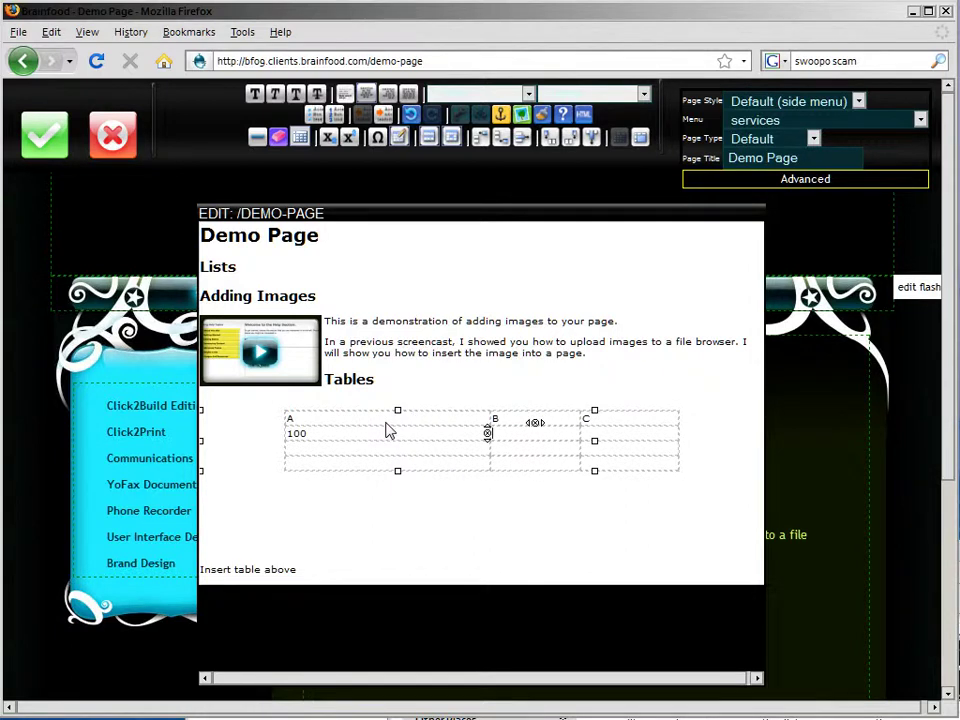
type("200 ")
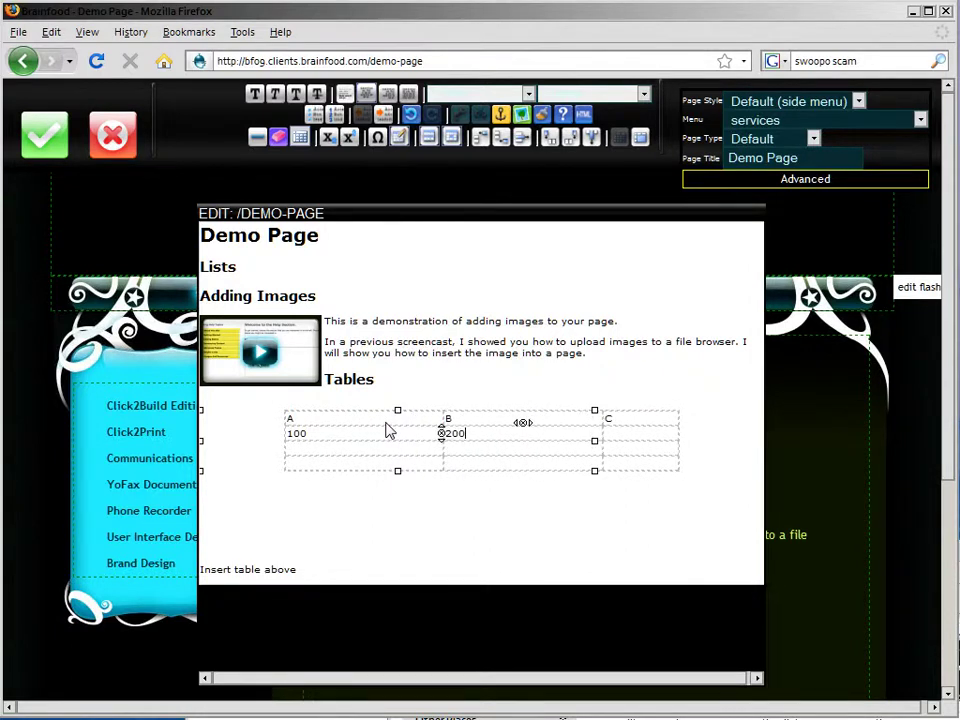
type("300")
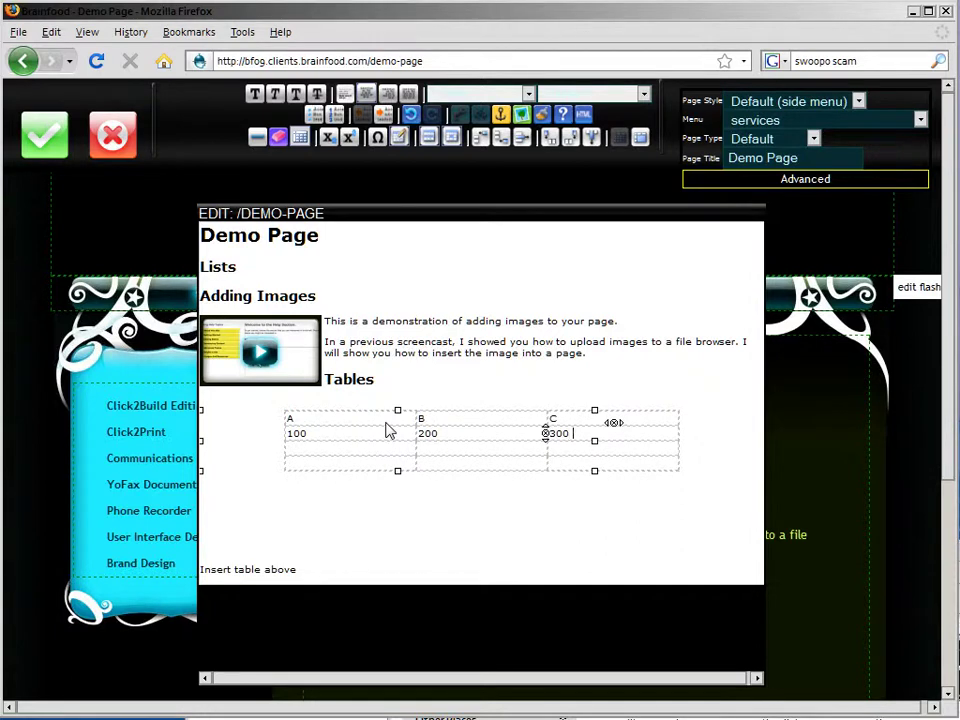
key("Tab")
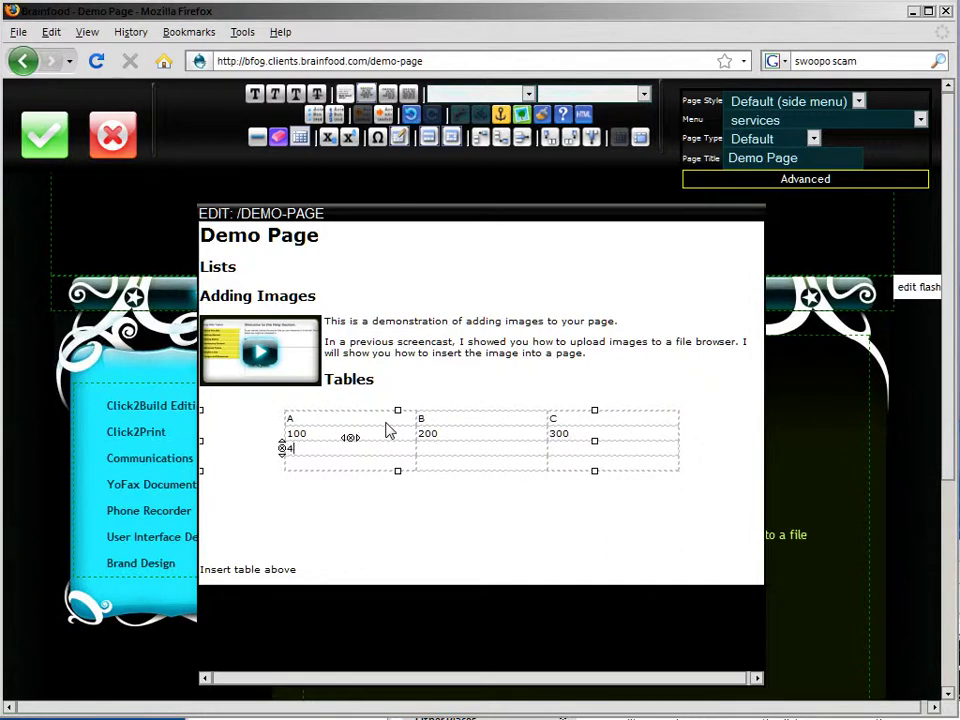
Step: Fill the third row with 400, 500 and 600, and the fourth row with 700, 800 and 900
key("Tab")
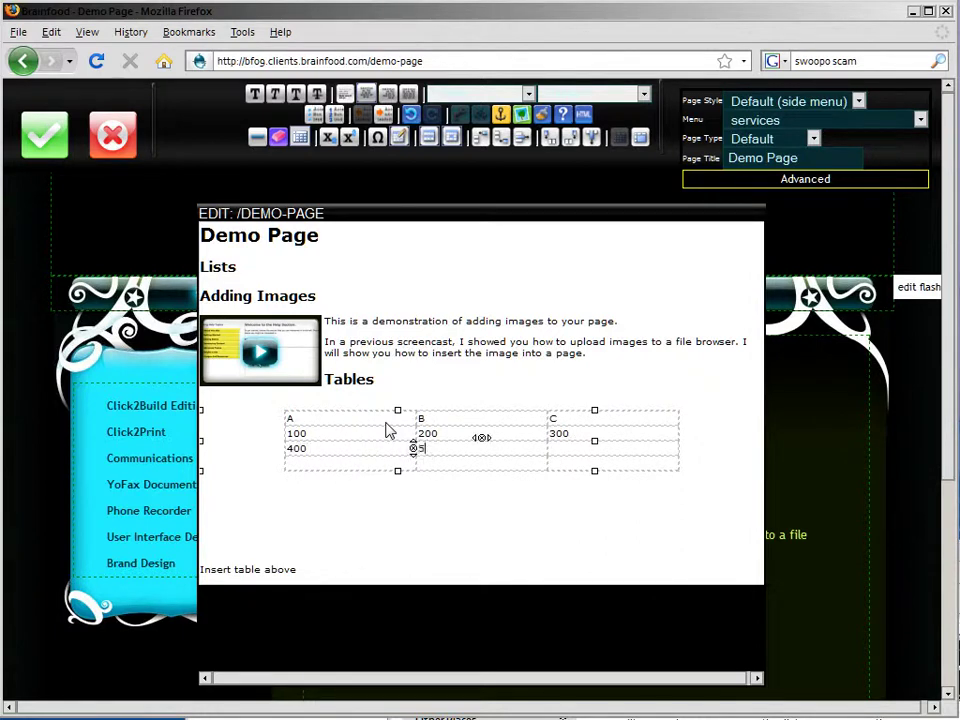
key("Tab")
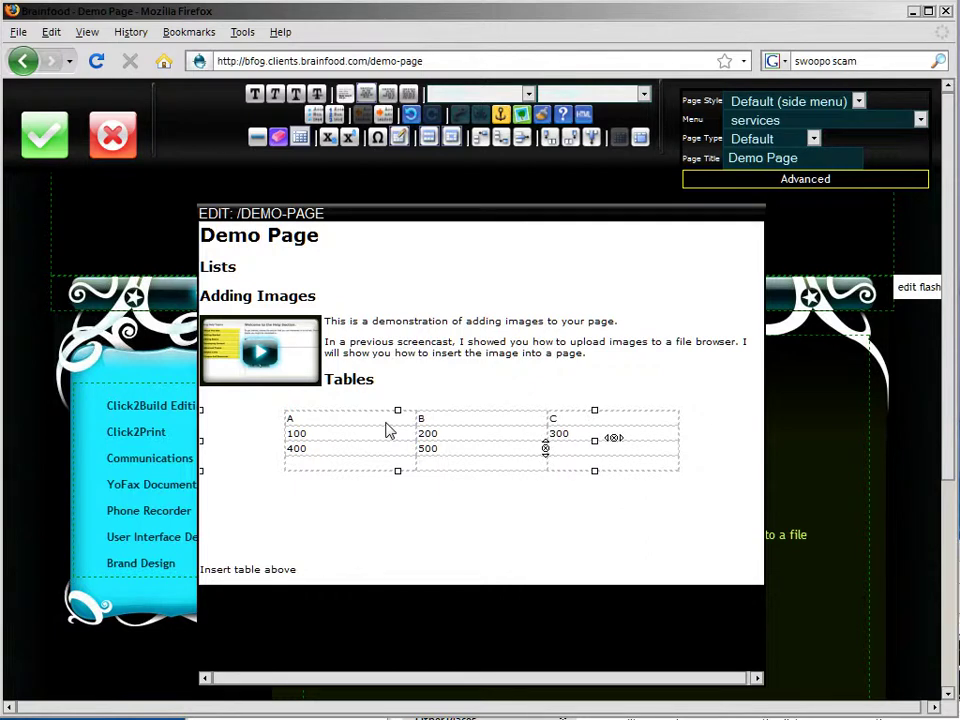
key("Tab")
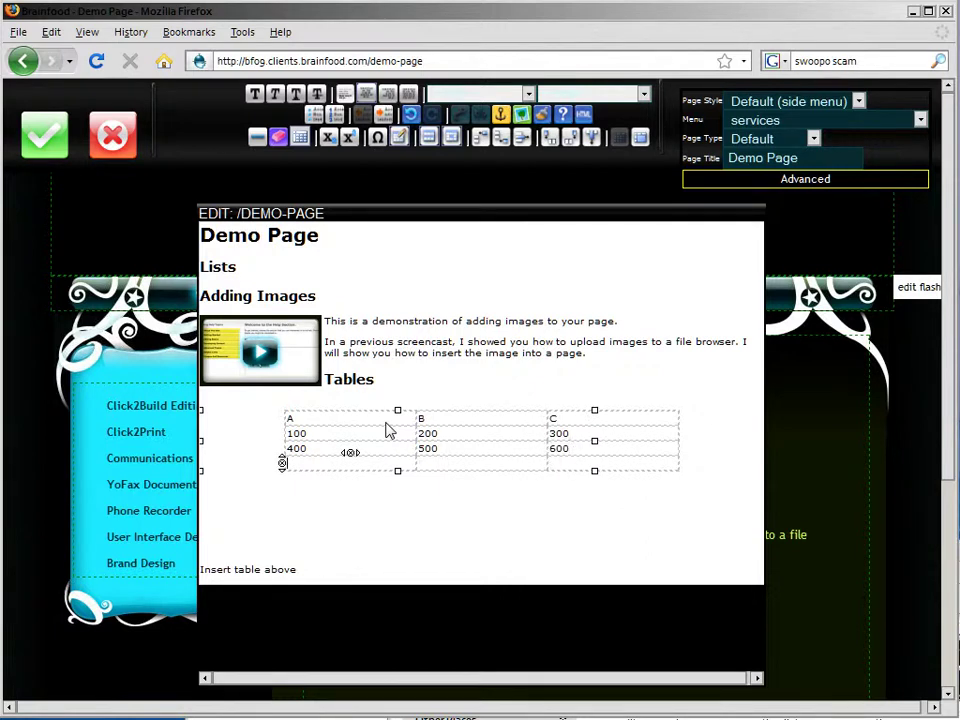
key("Tab")
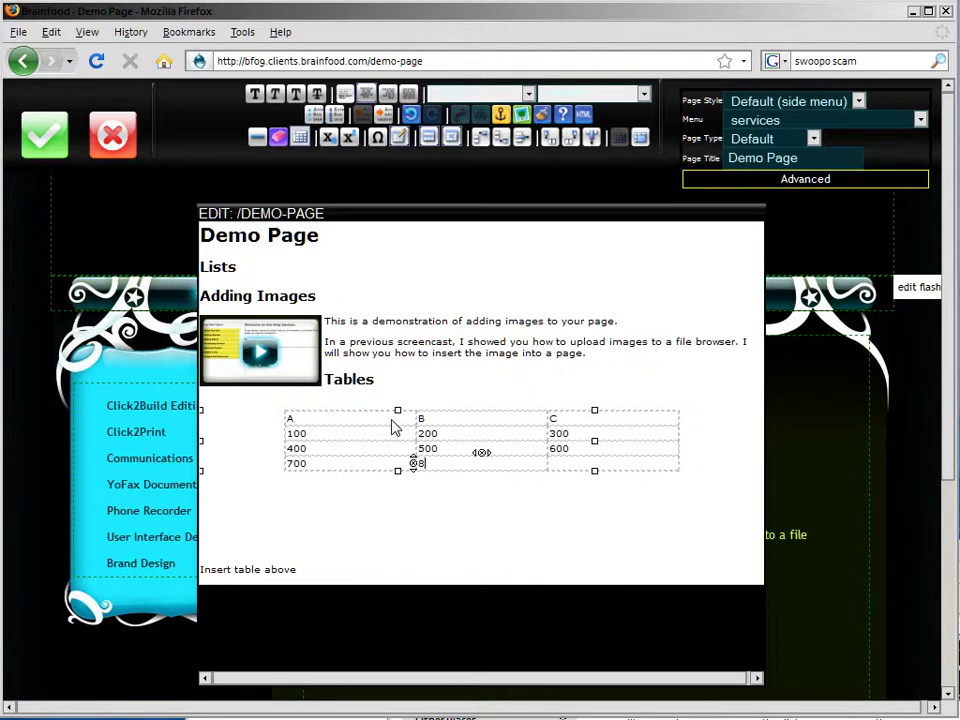
key("Tab")
type("900")
left_click(426, 497)
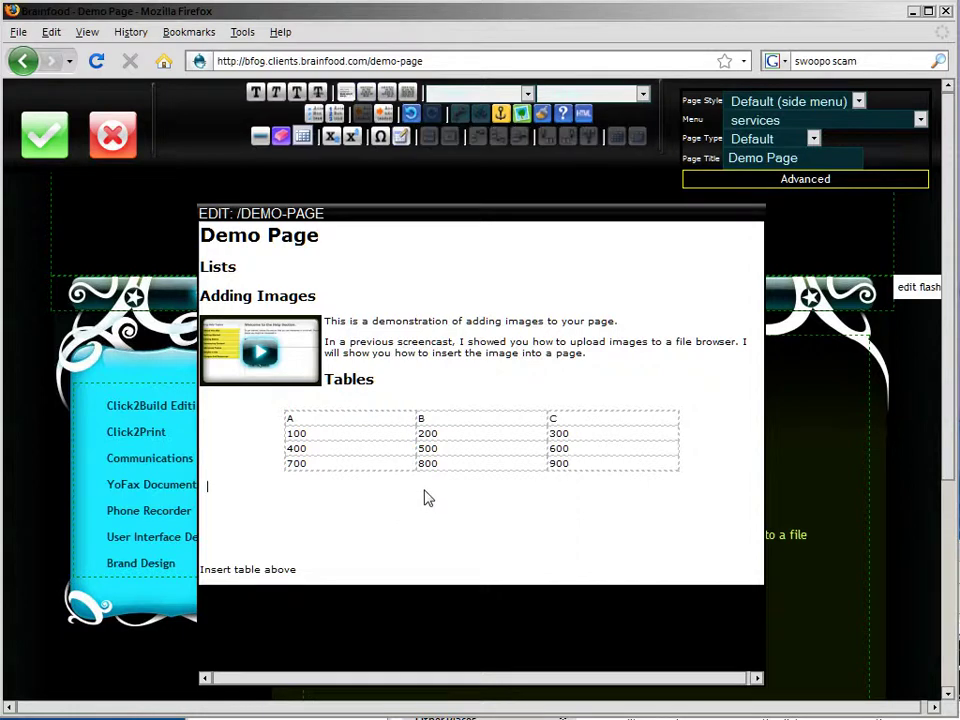
Step: Set the whole table's background to the named color CadetBlue (#5F9EA0) and save the page
left_click(369, 424)
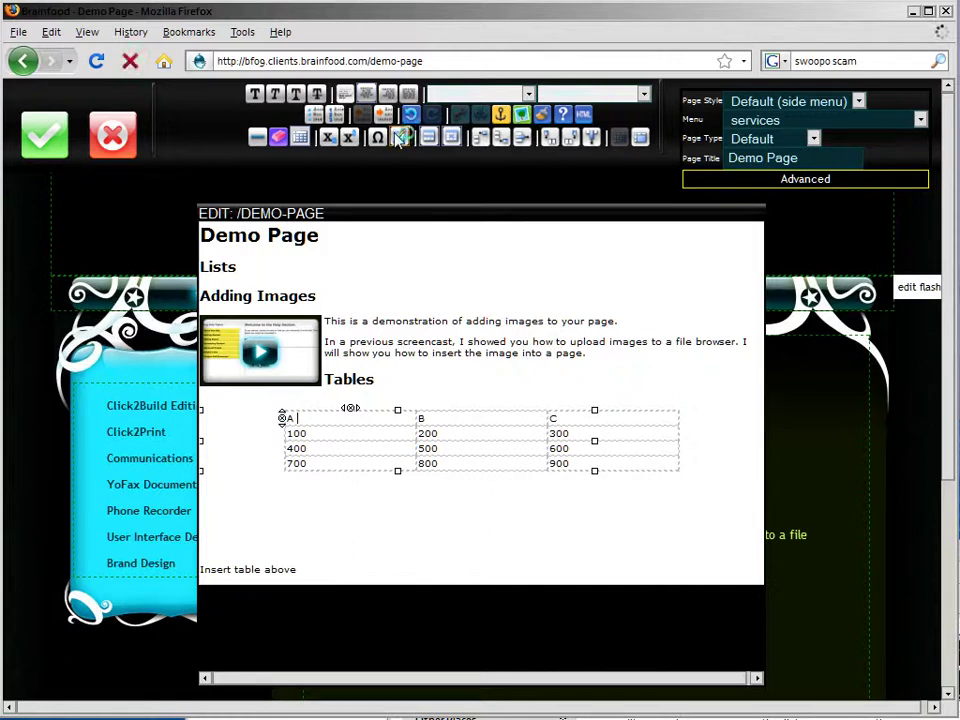
left_click(299, 137)
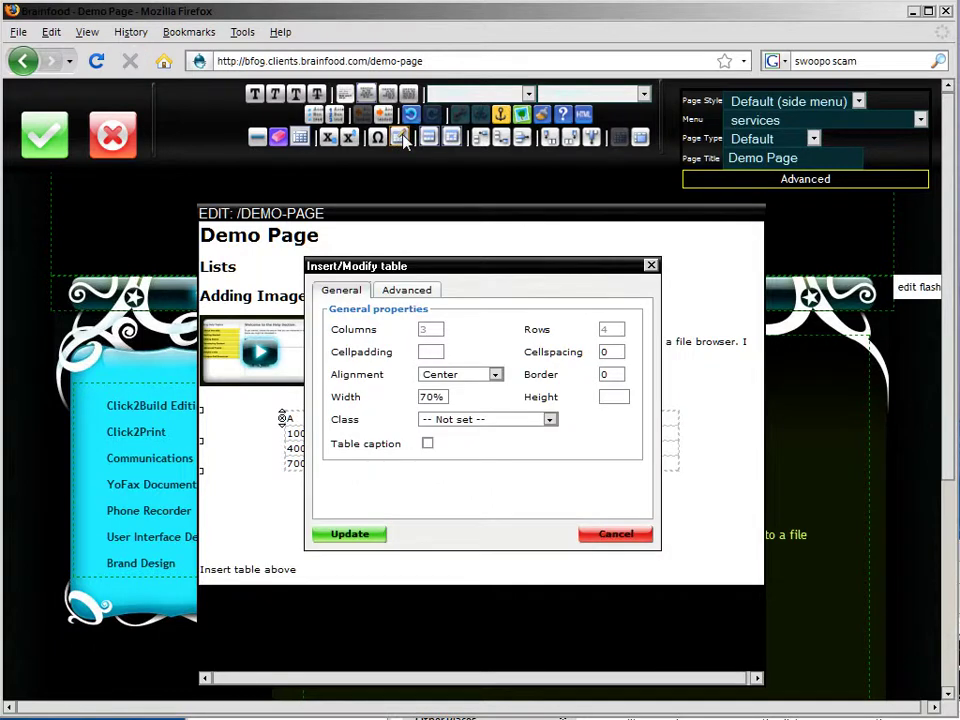
left_click(418, 294)
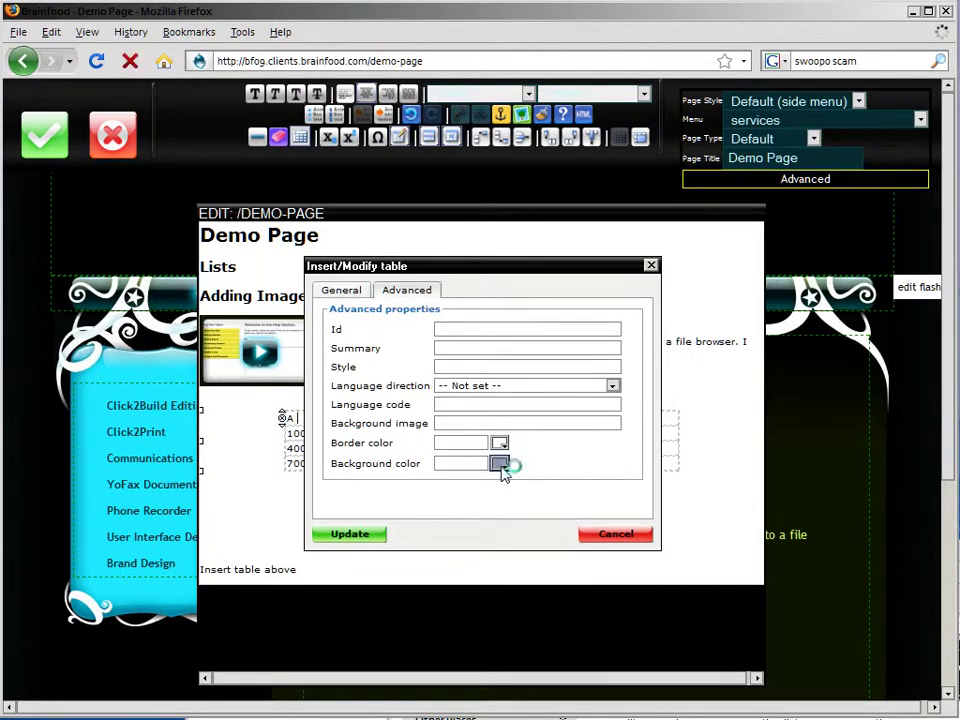
left_click(500, 464)
left_click(460, 313)
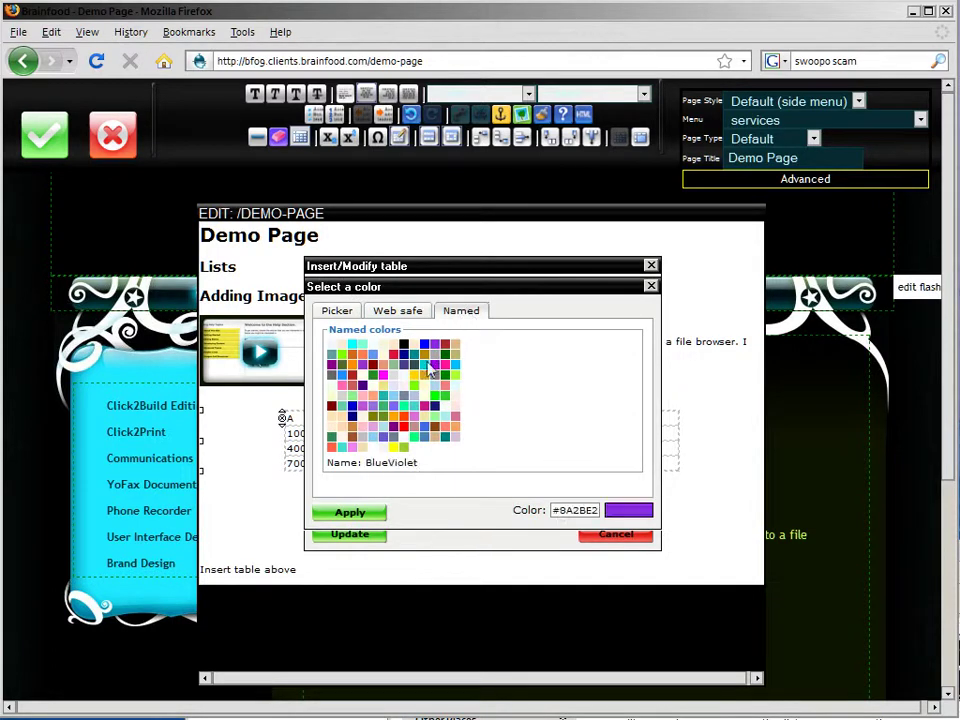
left_click(331, 356)
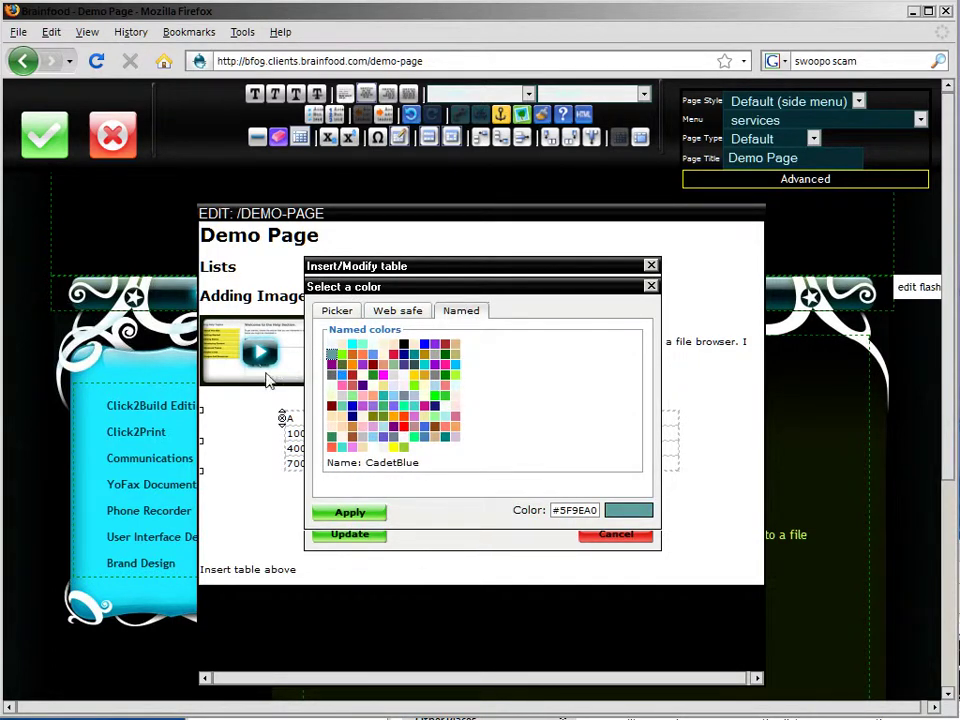
left_click(350, 513)
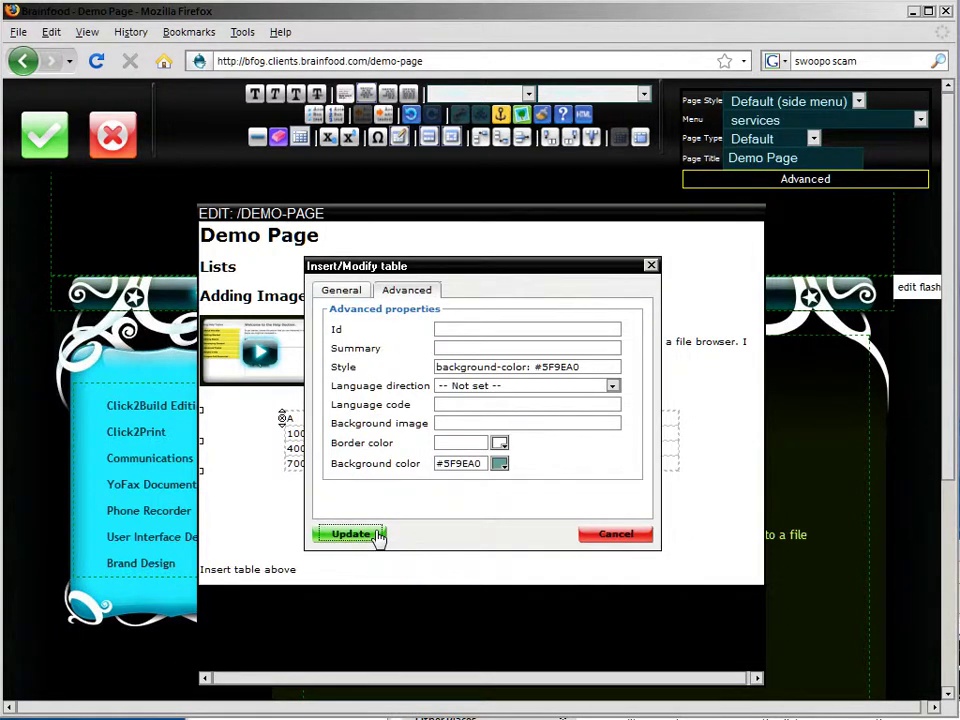
left_click(379, 536)
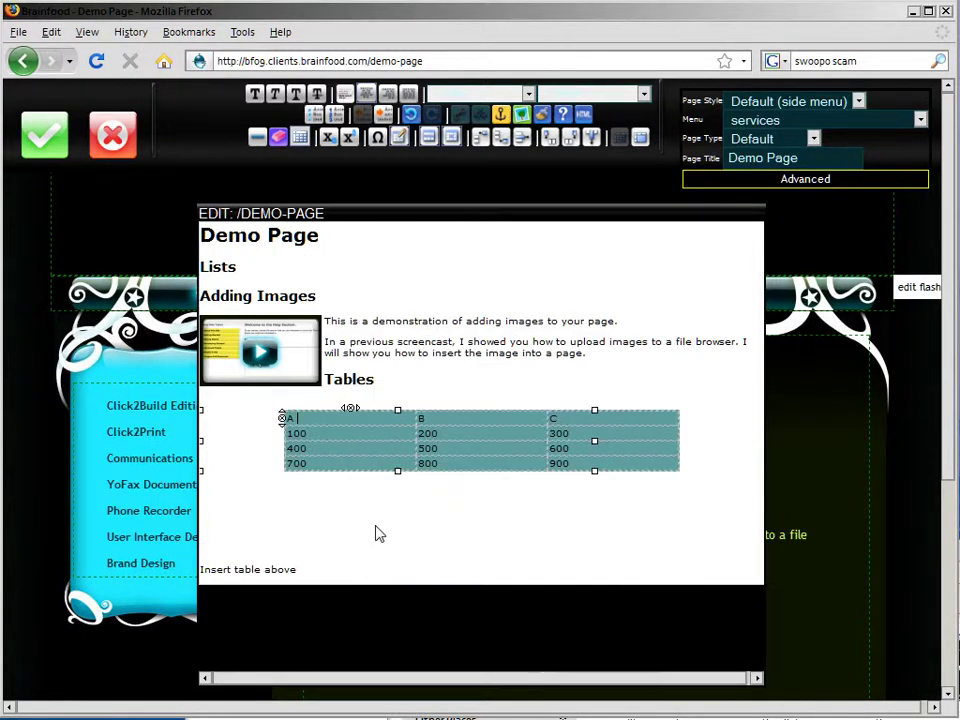
left_click(43, 148)
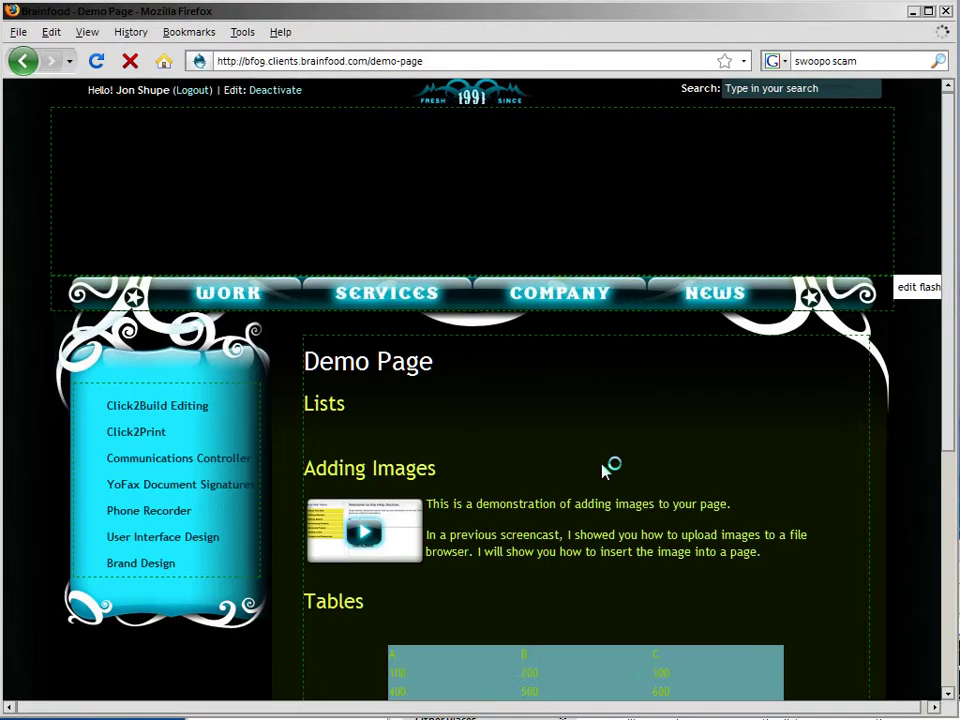
scroll(605, 470, "down", 3)
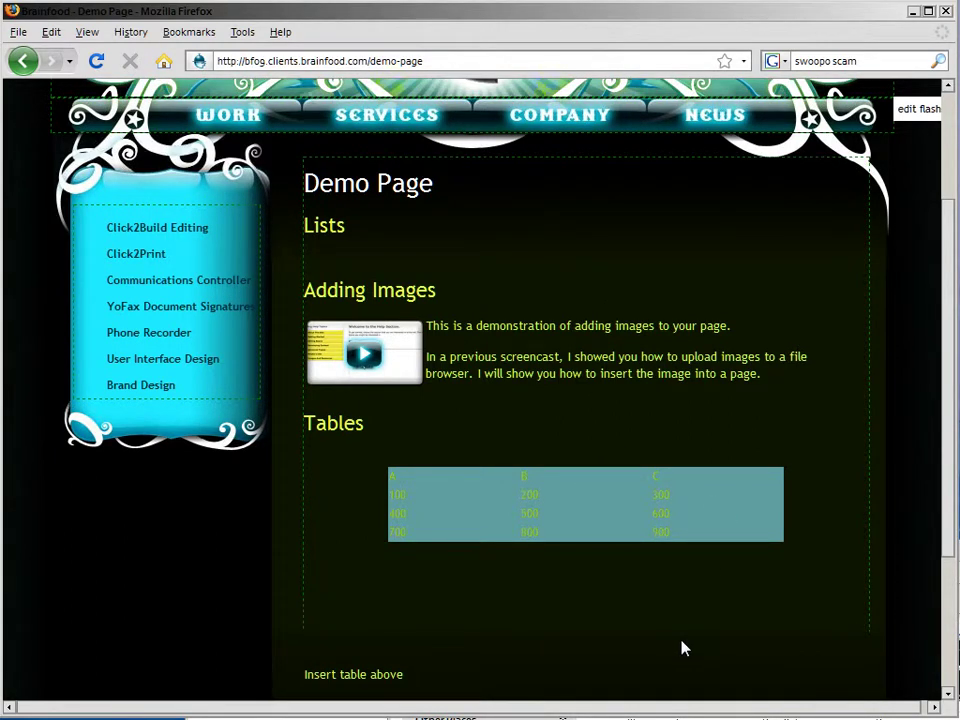
Step: Reopen the page content for editing and choose SteelBlue (#4682B4) as the background color in the second table row's properties
left_click(343, 465)
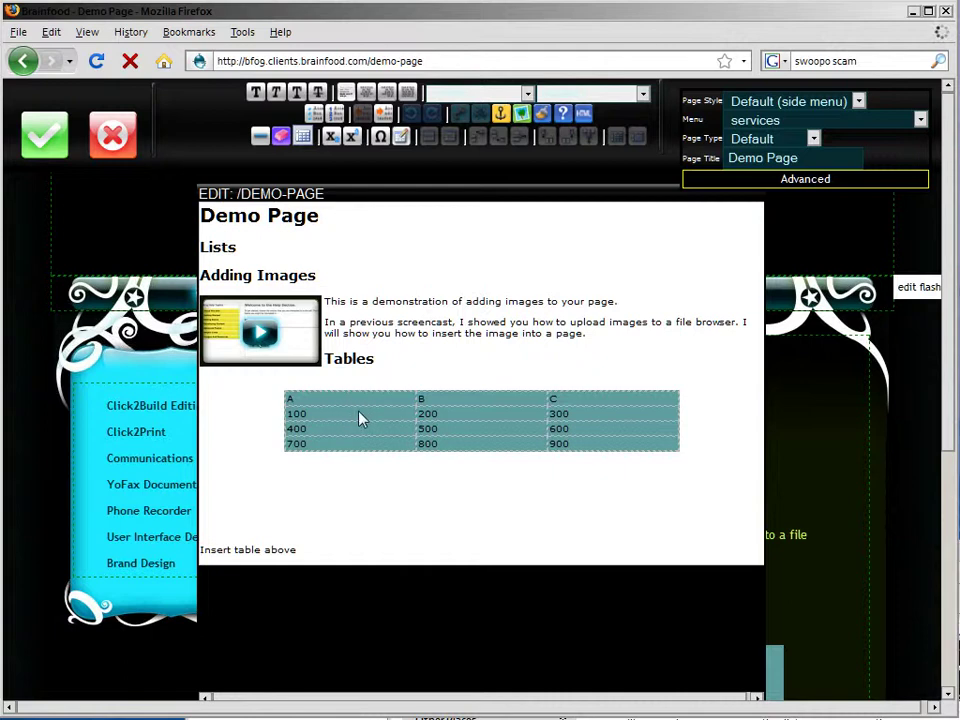
left_click(352, 415)
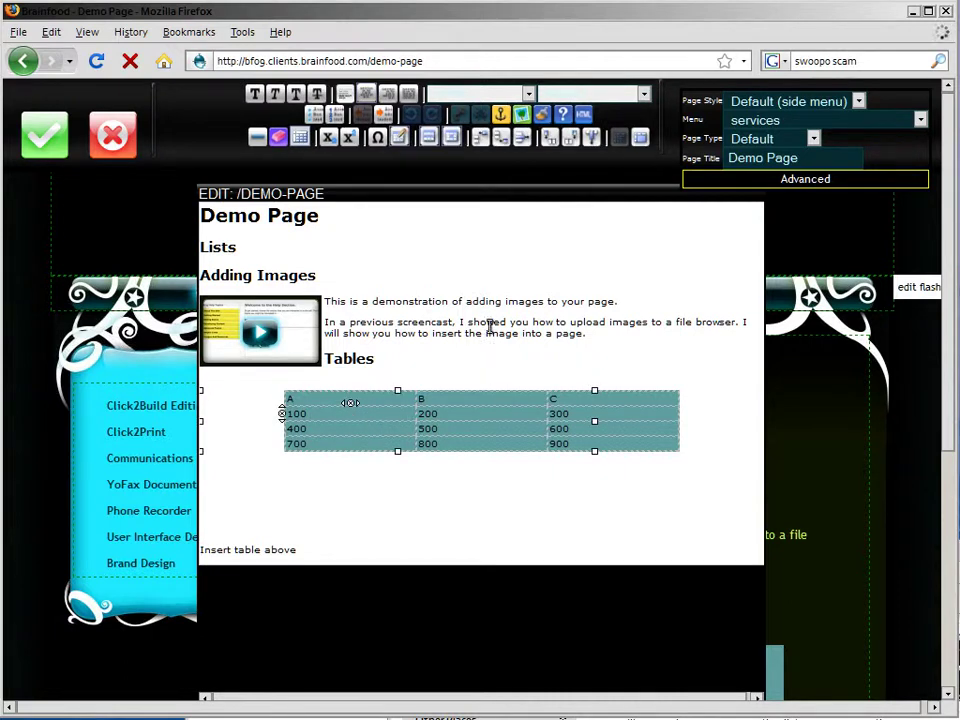
left_click(429, 139)
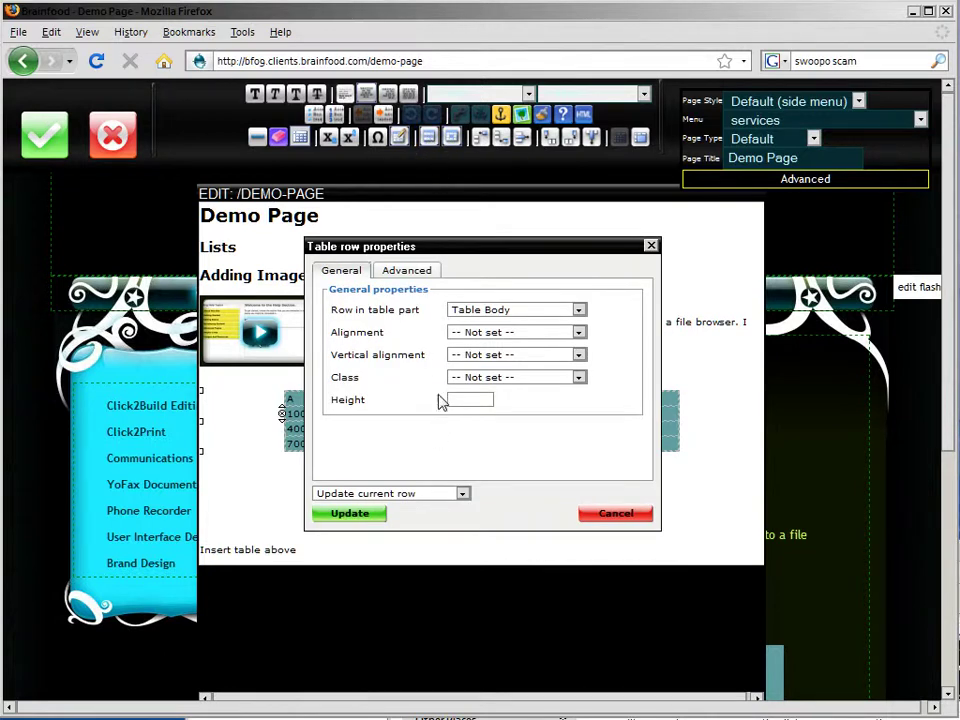
left_click(420, 272)
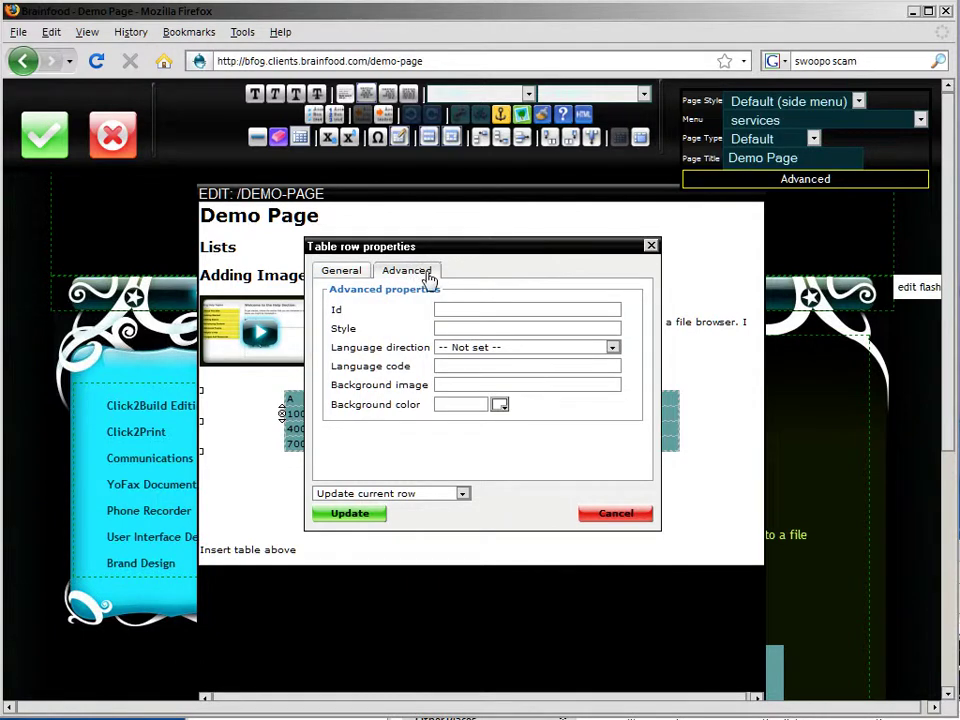
left_click(500, 405)
left_click(458, 292)
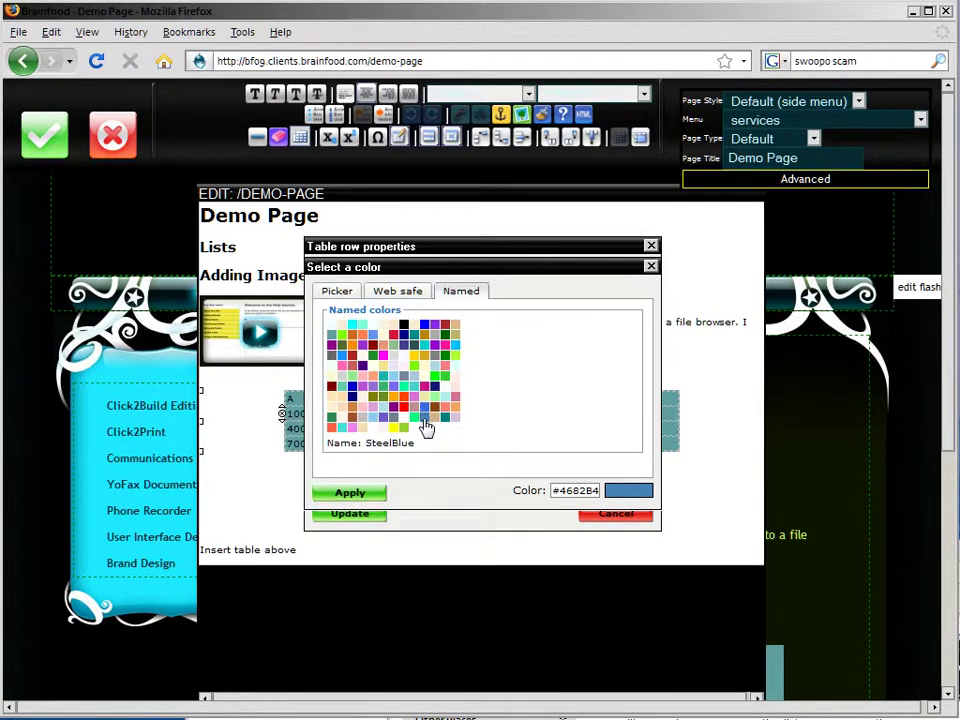
left_click(375, 494)
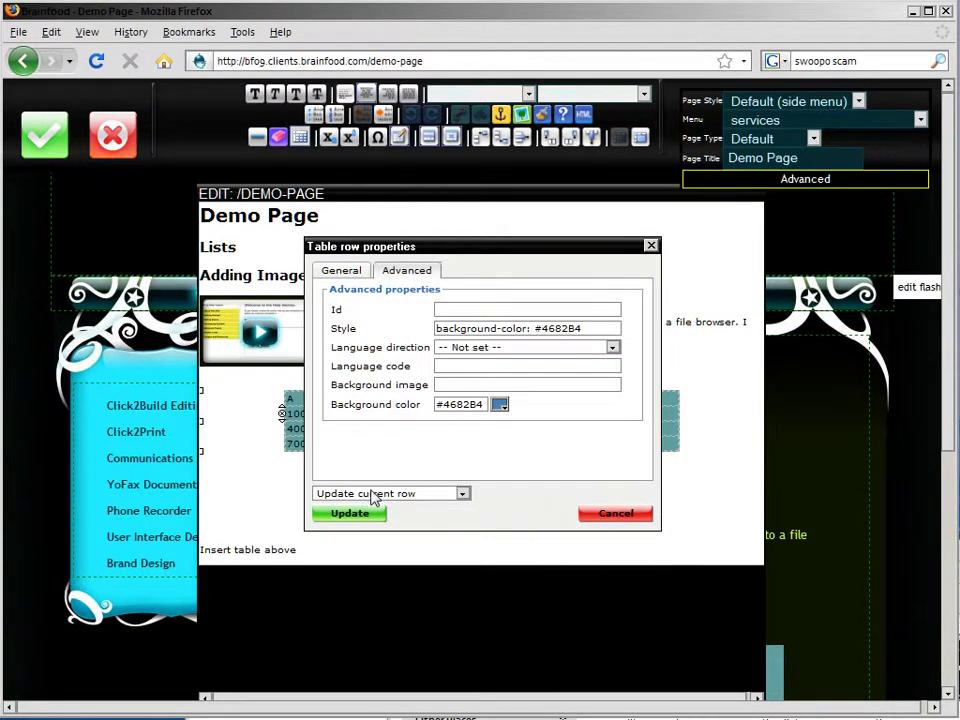
Step: Apply the chosen row background to the even rows in the table
left_click(463, 494)
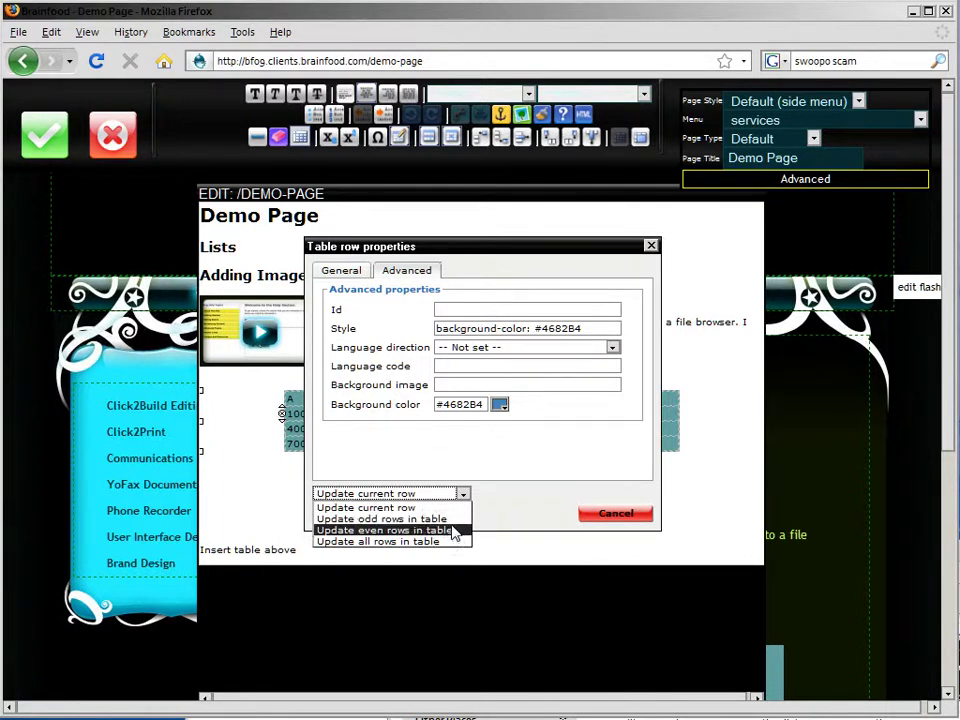
left_click(455, 531)
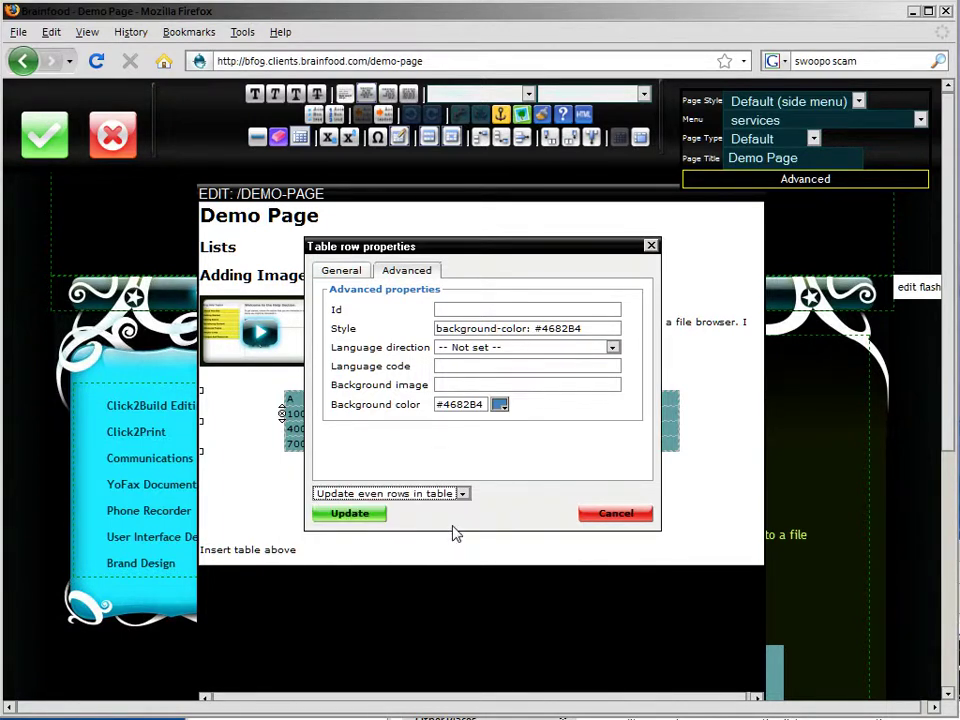
left_click(349, 514)
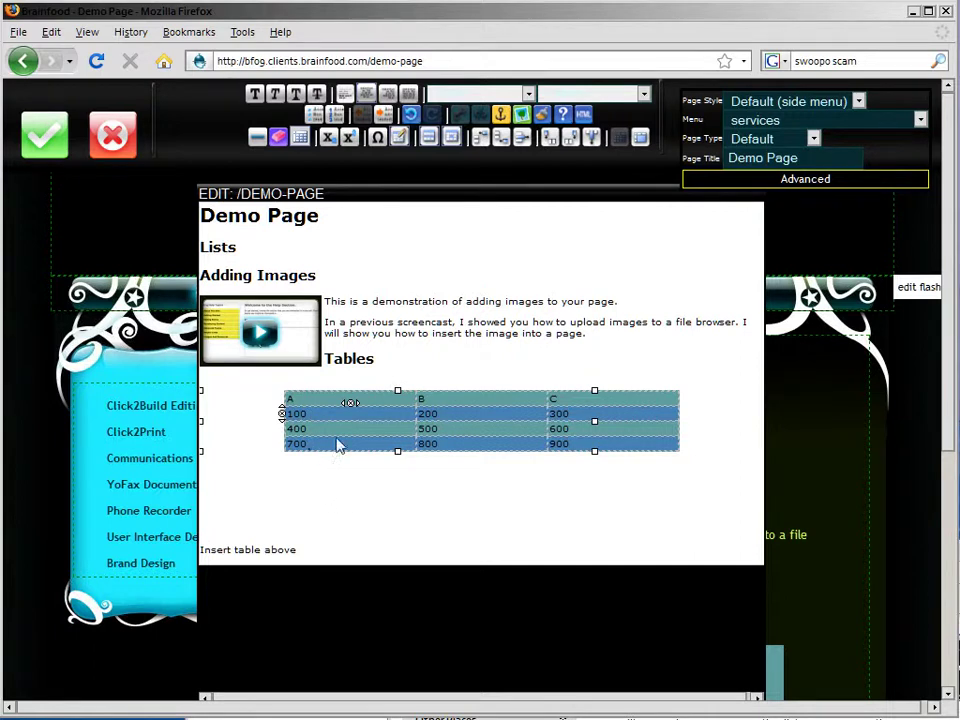
Step: Save the page with the alternating row backgrounds and reopen its content for editing
left_click(44, 138)
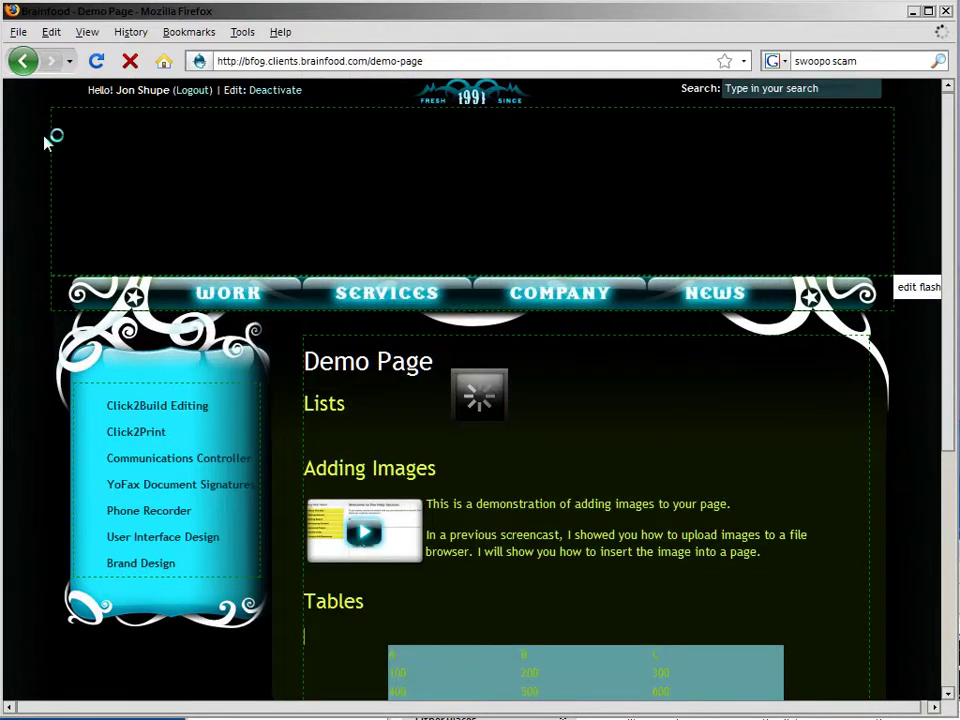
scroll(541, 527, "down", 3)
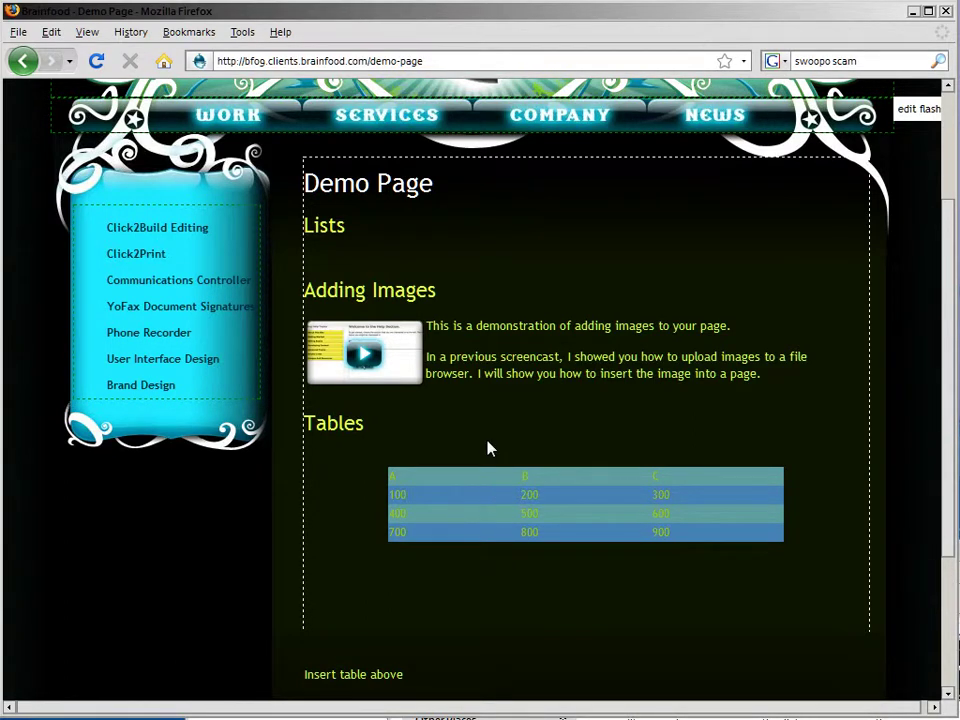
left_click(432, 431)
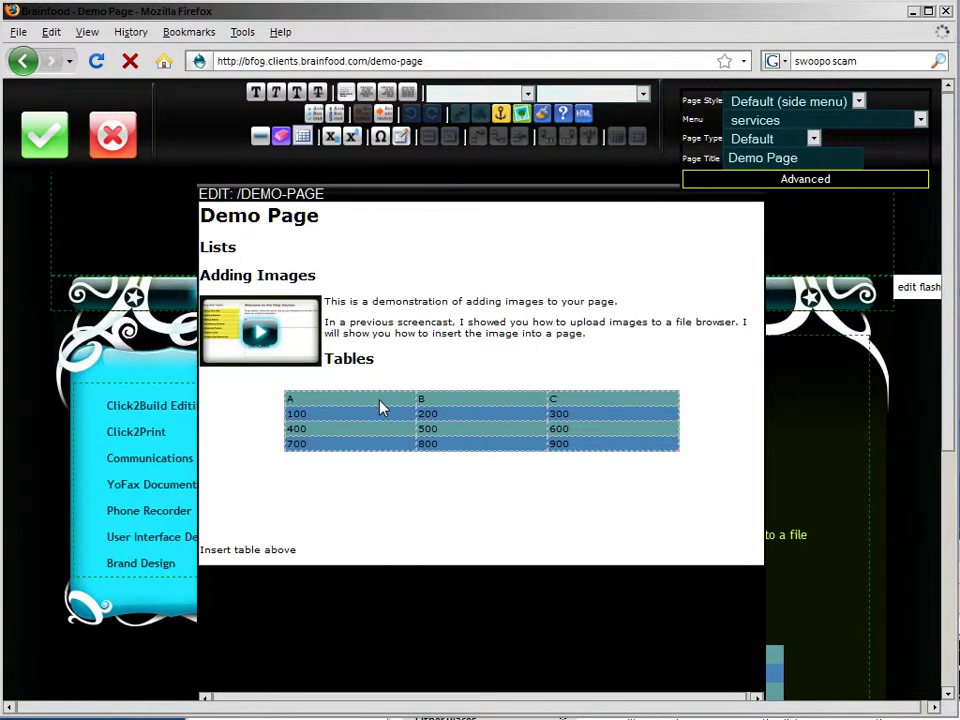
Step: Set the cell alignment to Center and the width to 33%, applying both to all cells in the table
left_click(381, 402)
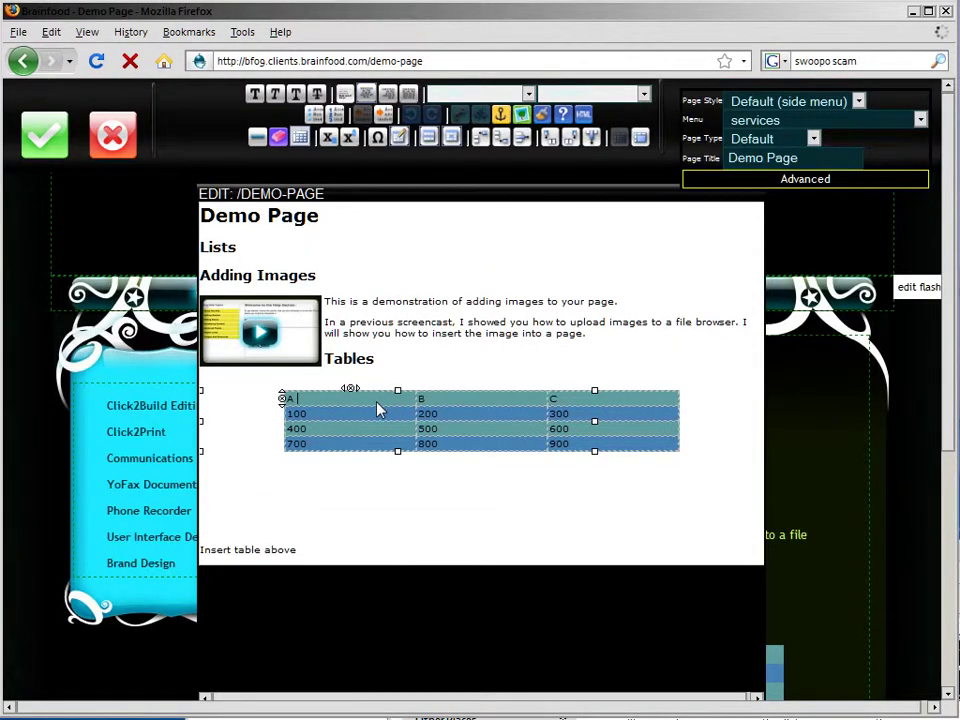
left_click(453, 140)
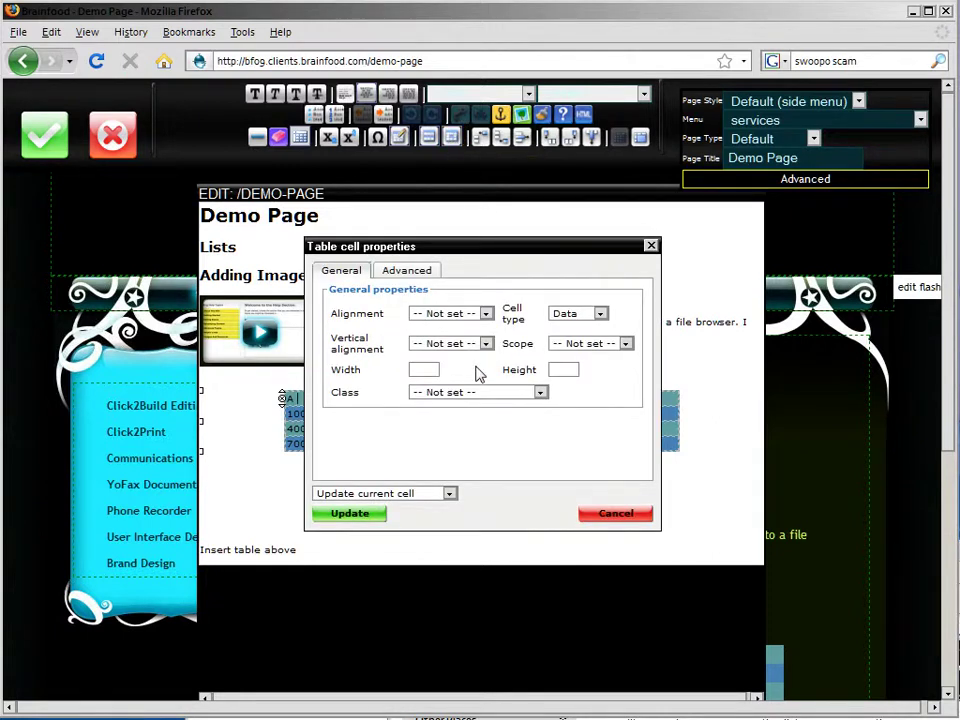
left_click(487, 315)
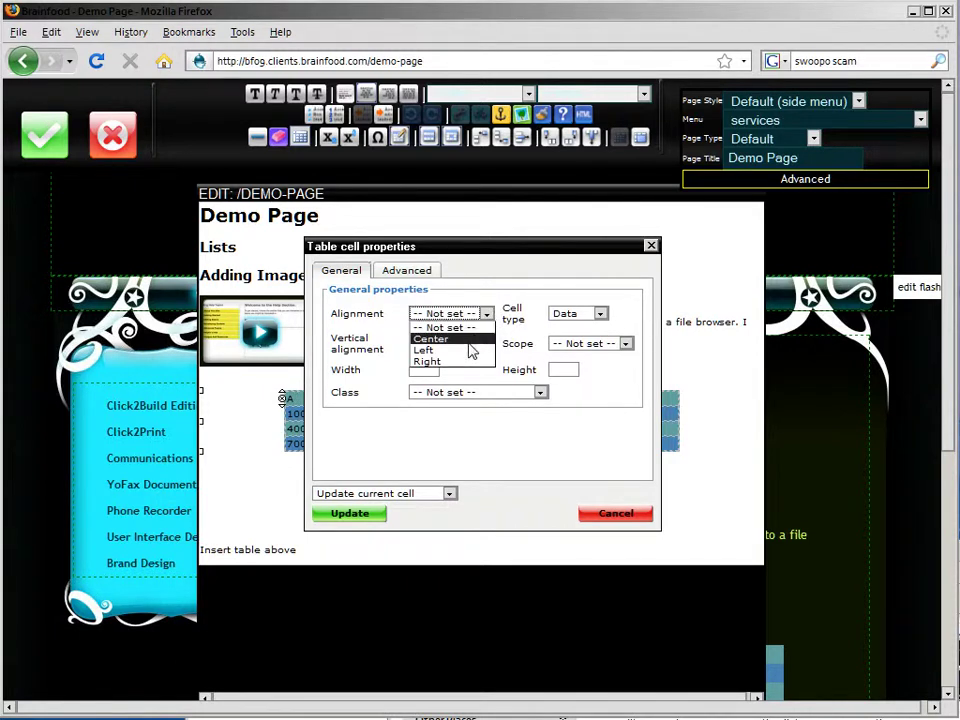
left_click(469, 341)
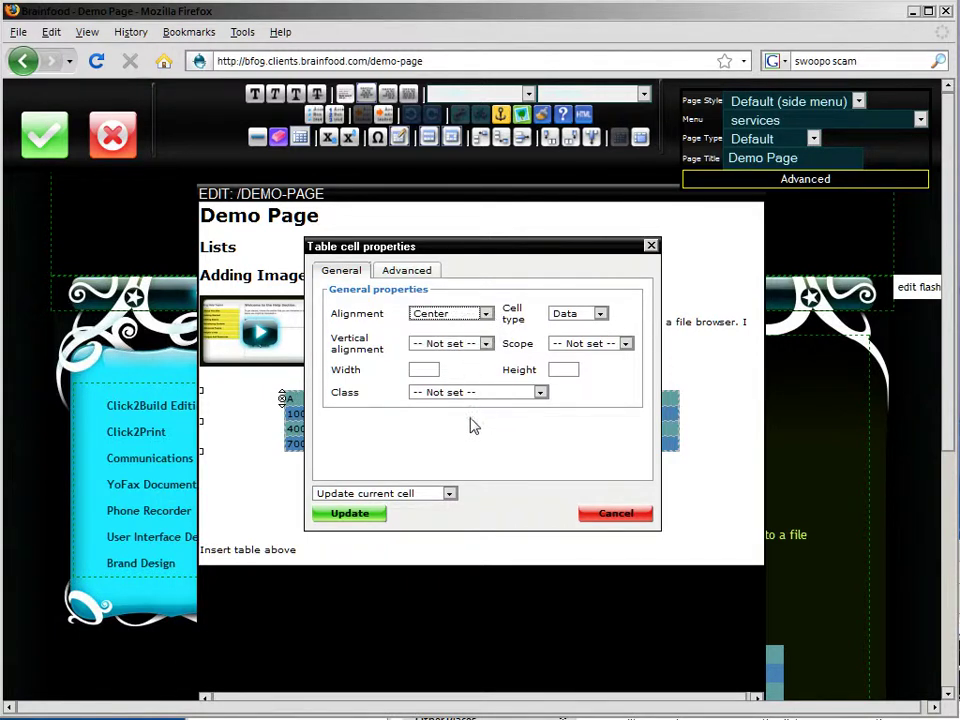
left_click(424, 368)
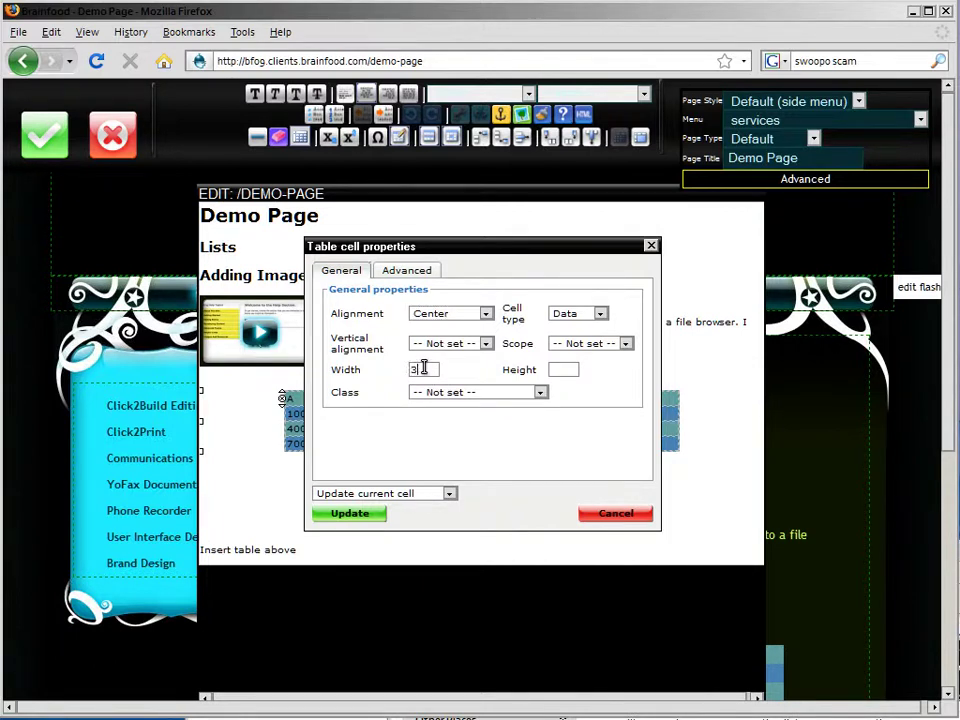
type("33%")
left_click(450, 494)
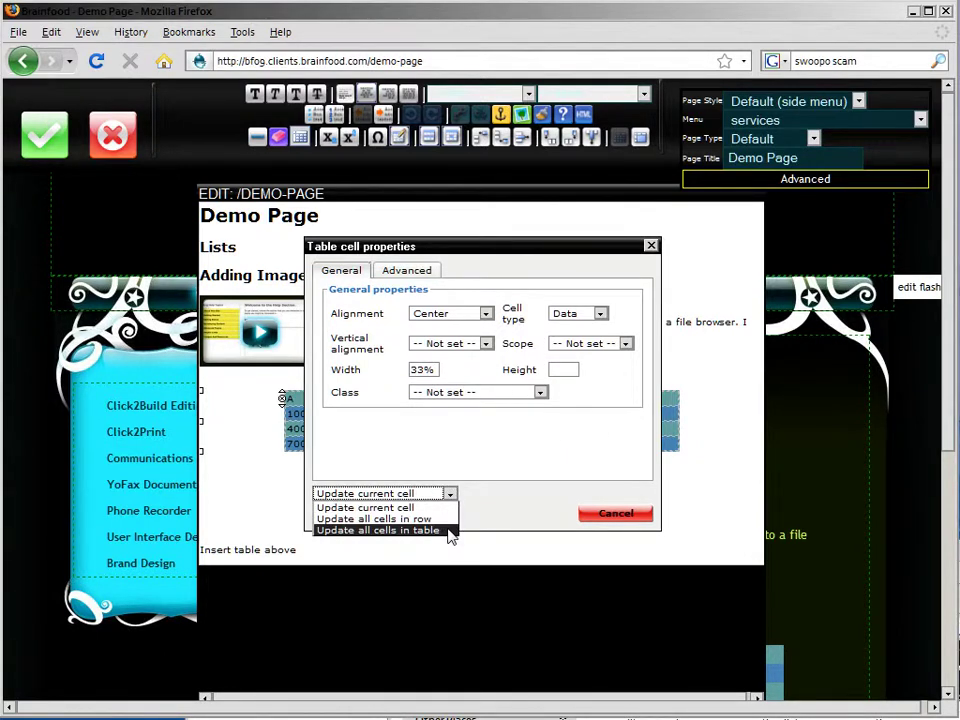
left_click(448, 531)
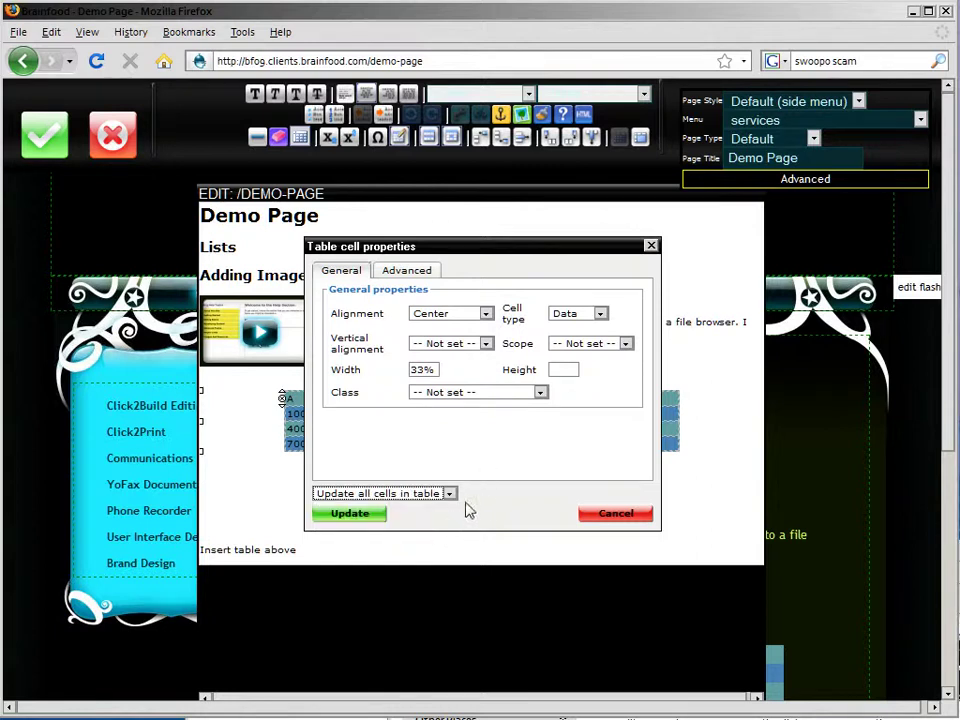
left_click(350, 514)
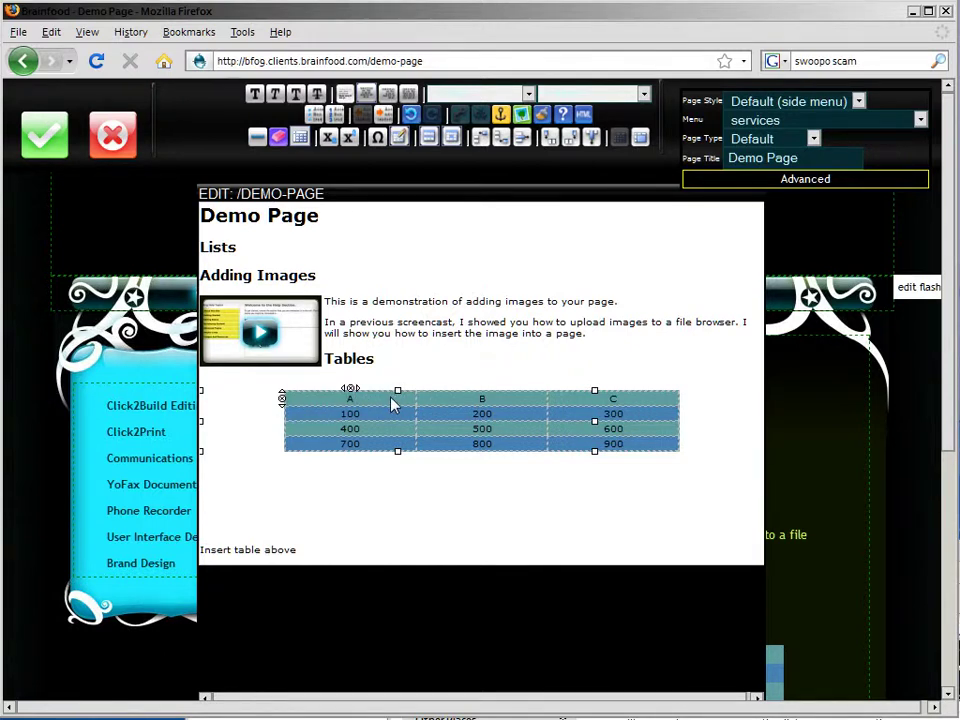
Step: Assign the Inset_White Box class to all cells in the table's first row
left_click(452, 140)
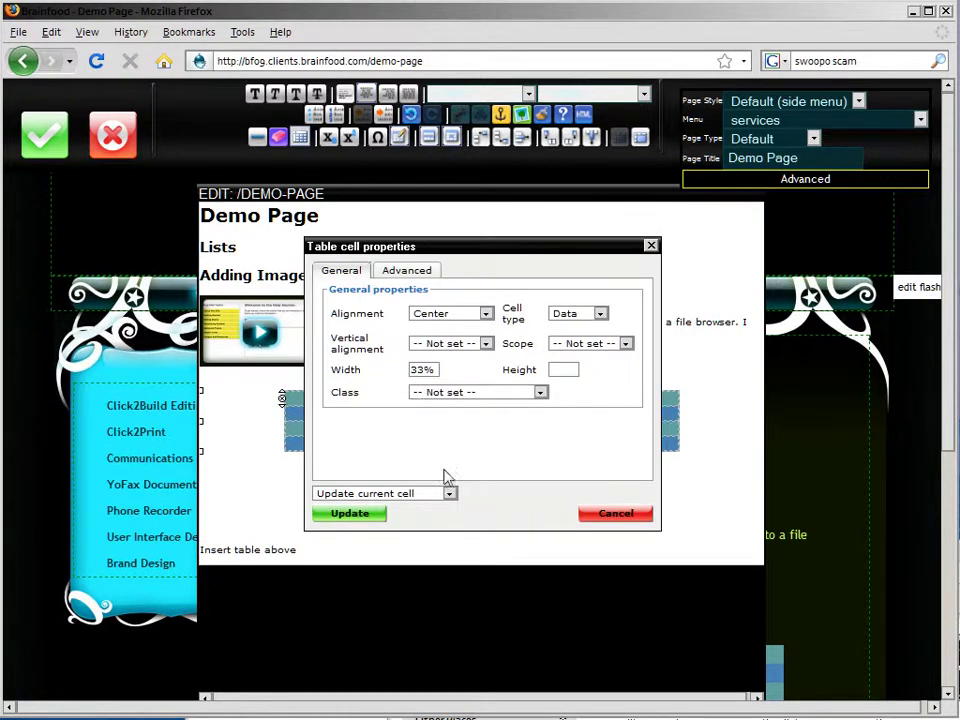
left_click(545, 394)
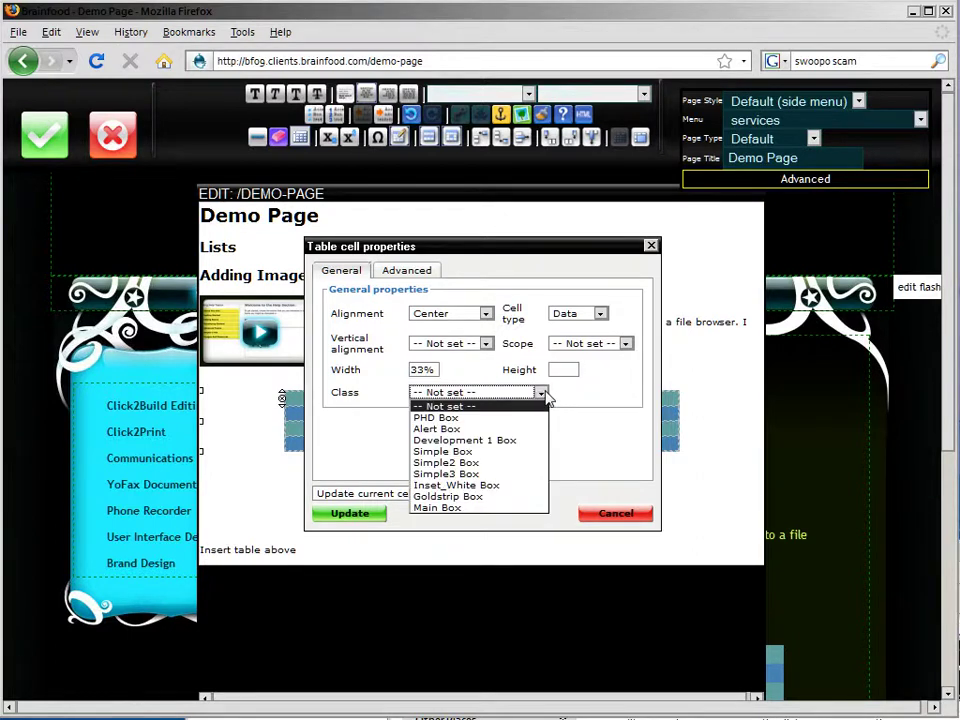
left_click(515, 494)
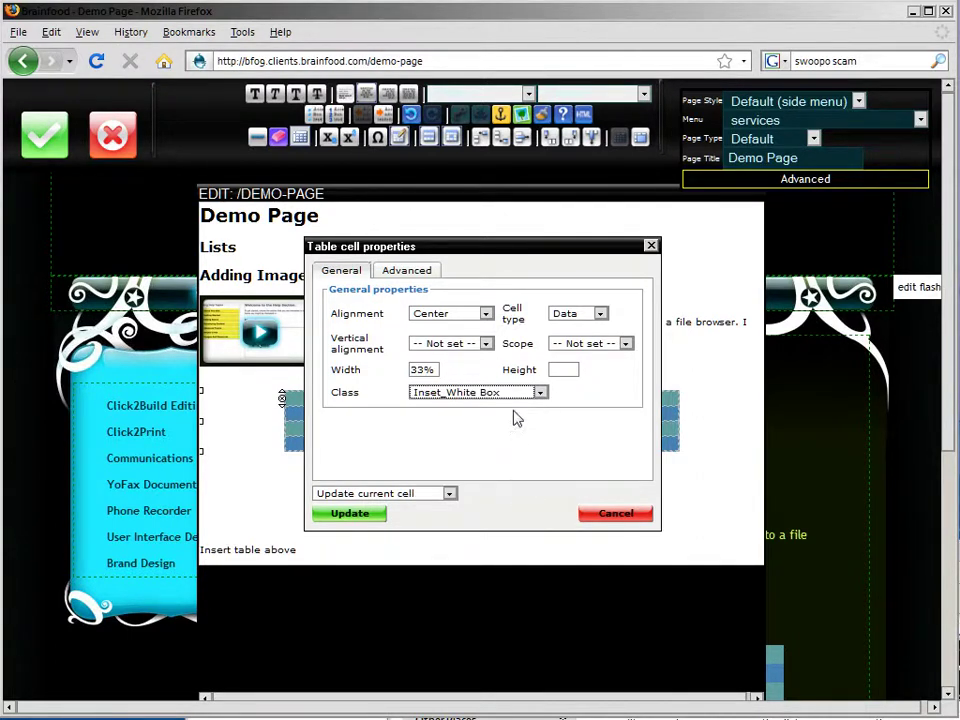
left_click(450, 494)
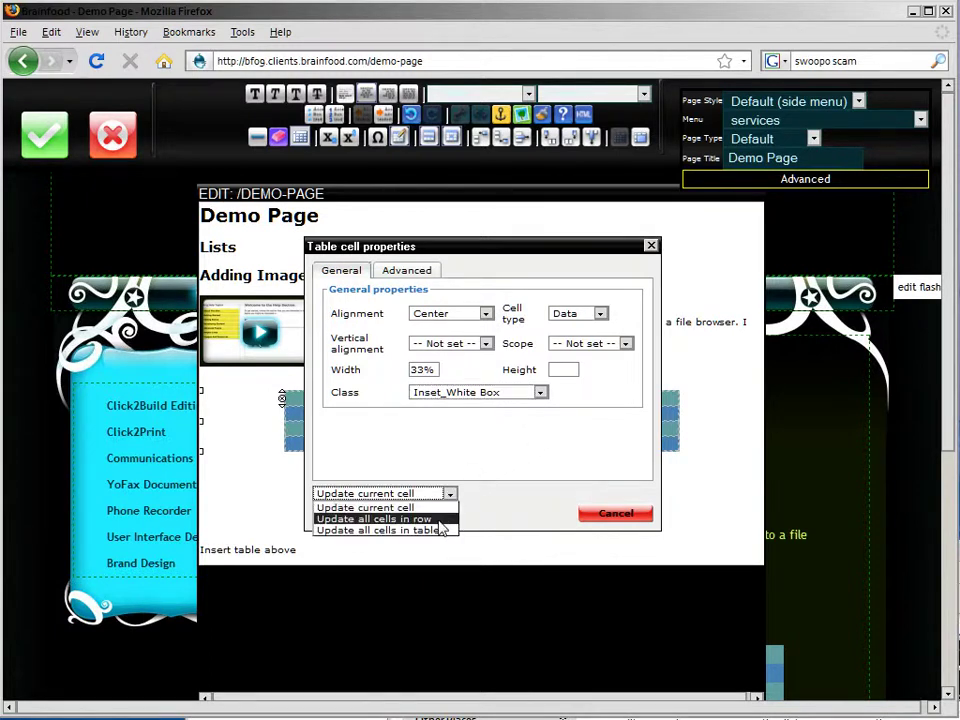
left_click(440, 520)
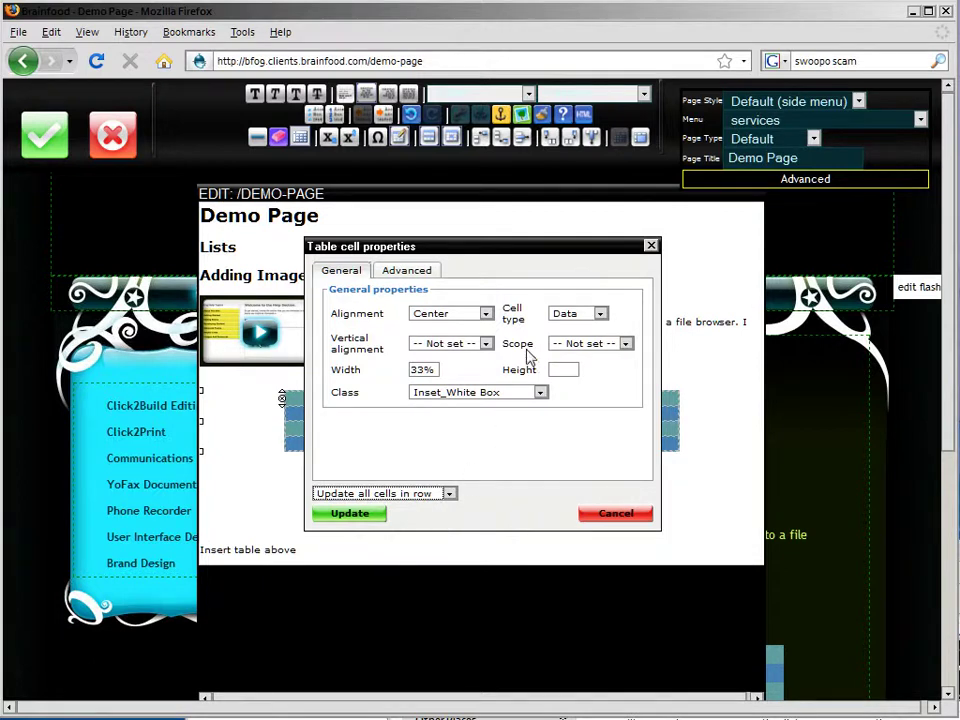
left_click(375, 516)
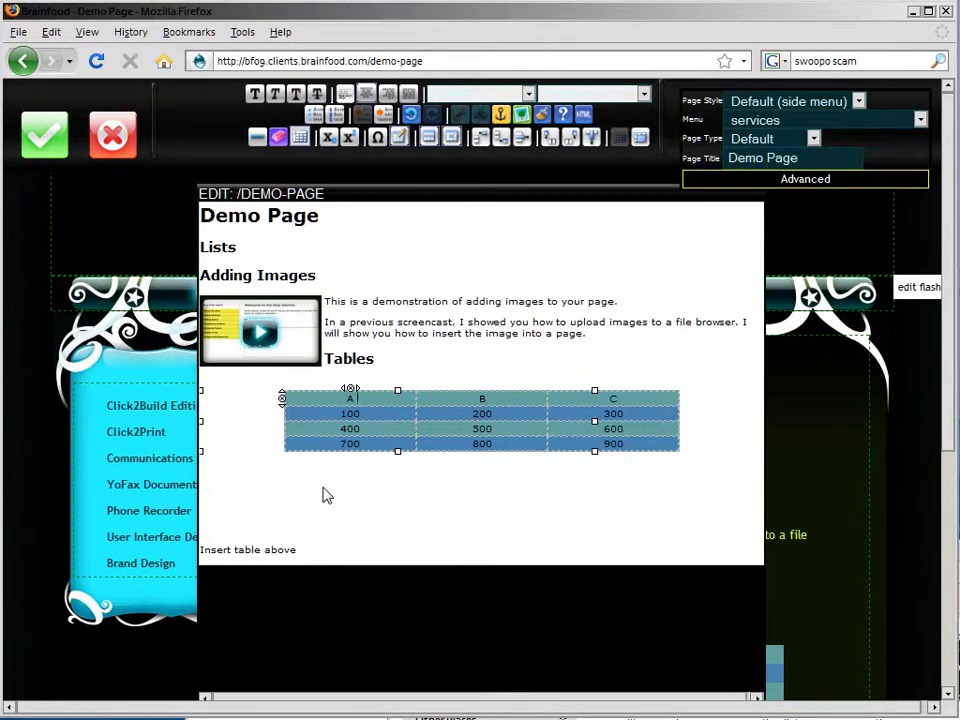
Step: Save the page and check the table's styling on the page
left_click(46, 136)
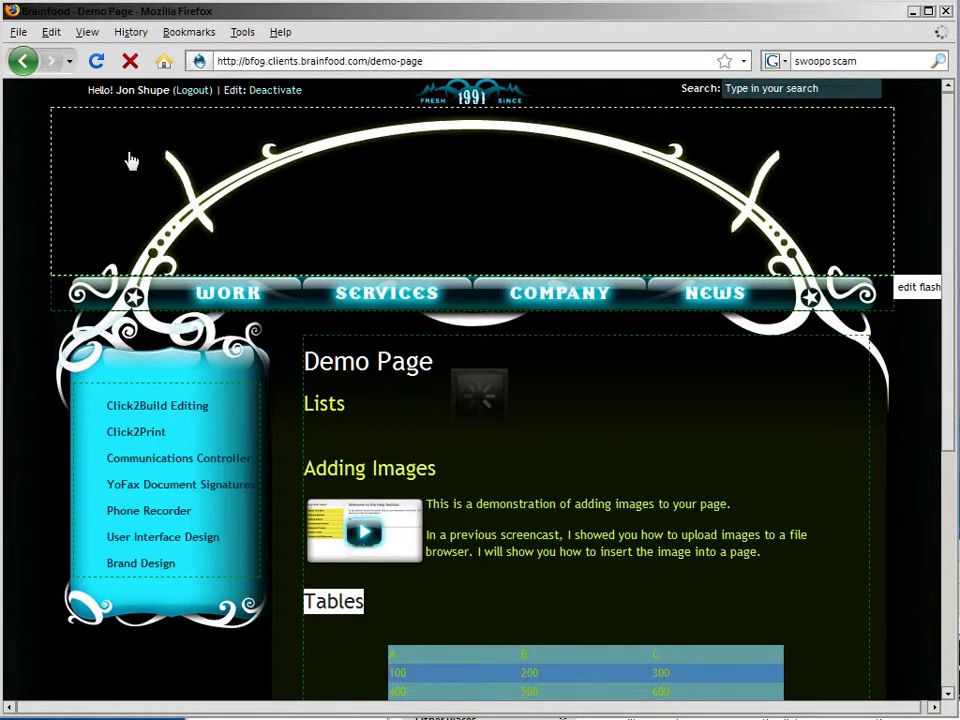
scroll(486, 441, "down", 3)
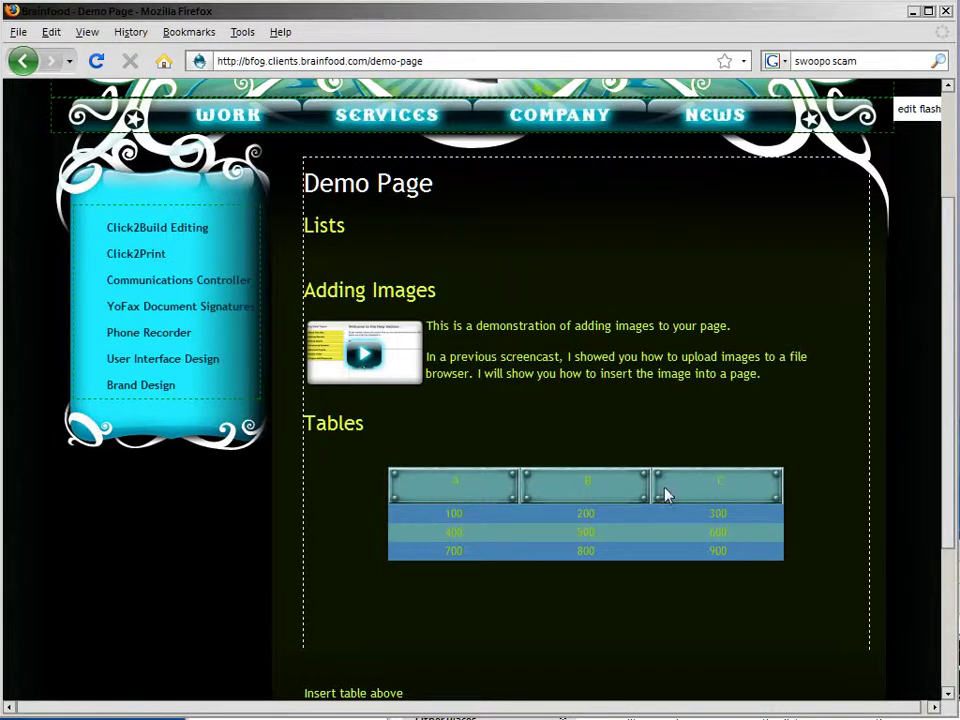
left_click(431, 551)
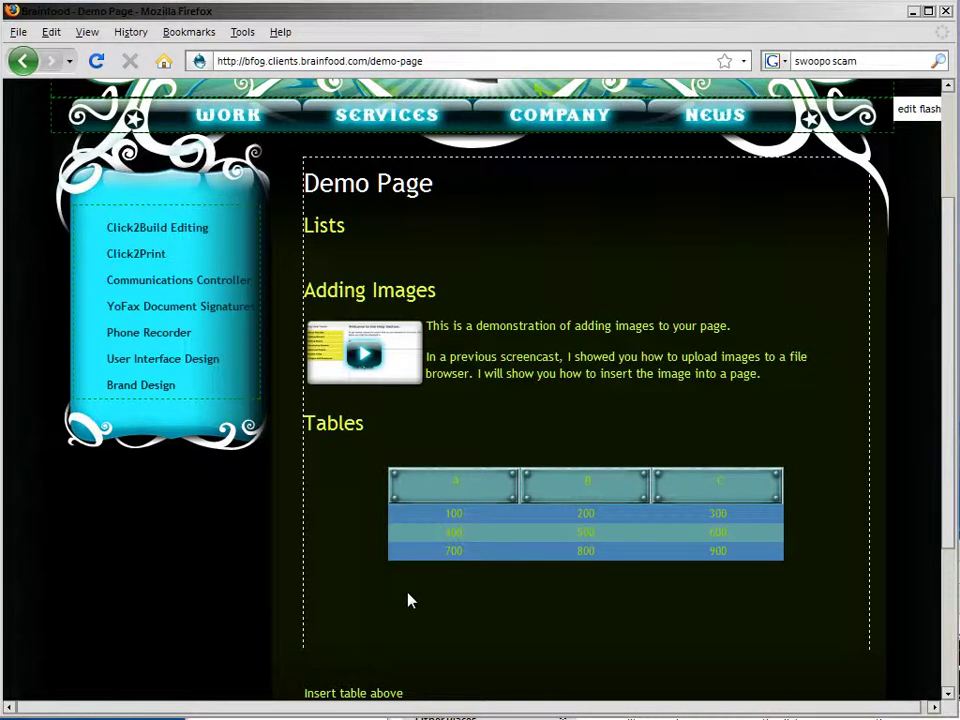